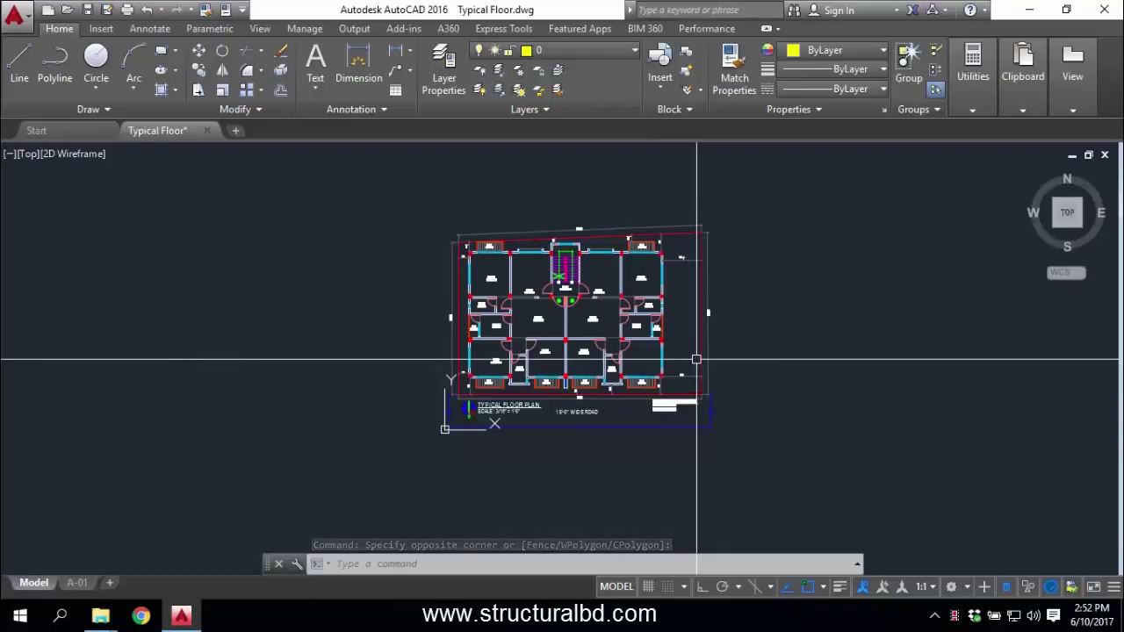
Examine the overall layout and rooms of the typical floor plan
middle_drag(697, 359, 610, 336)
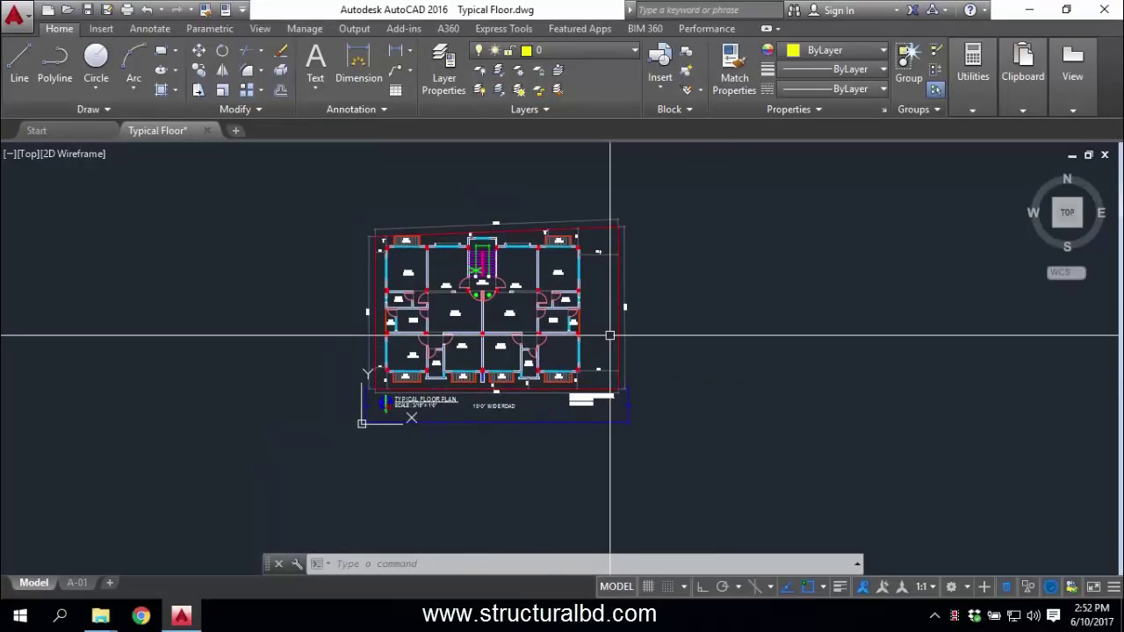
scroll(494, 279, up, 4)
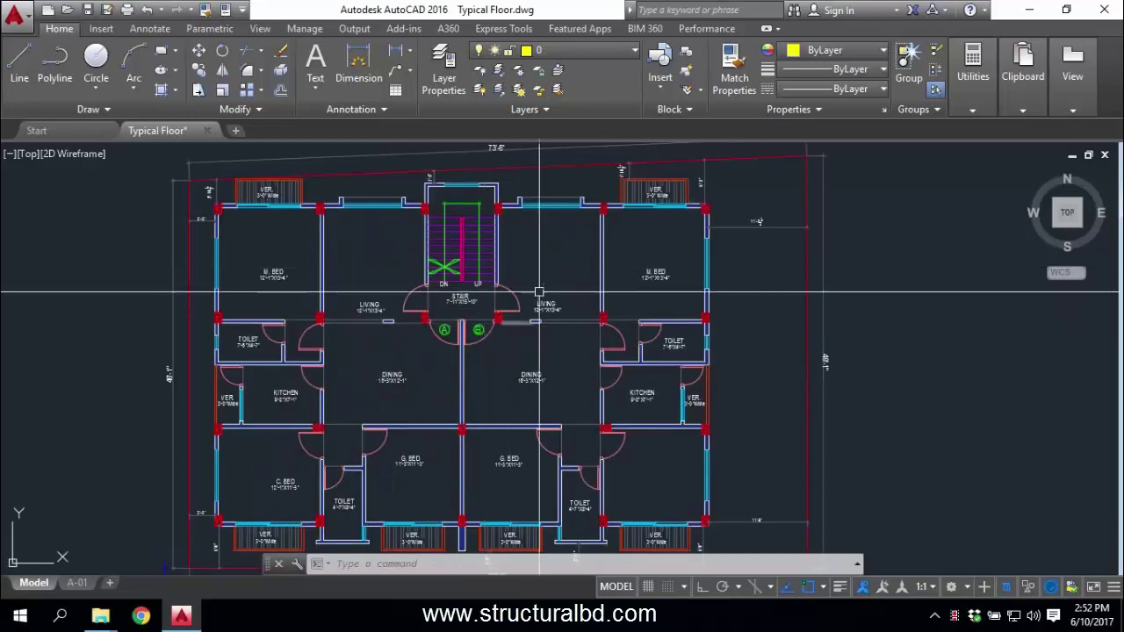
scroll(518, 291, down, 2)
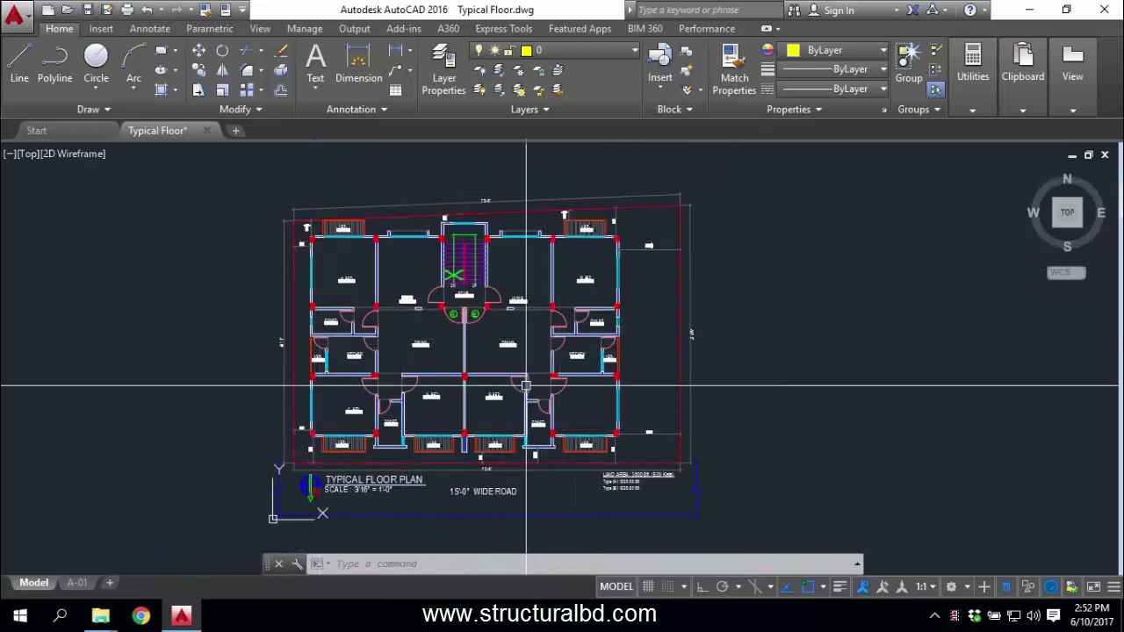
middle_drag(667, 379, 647, 371)
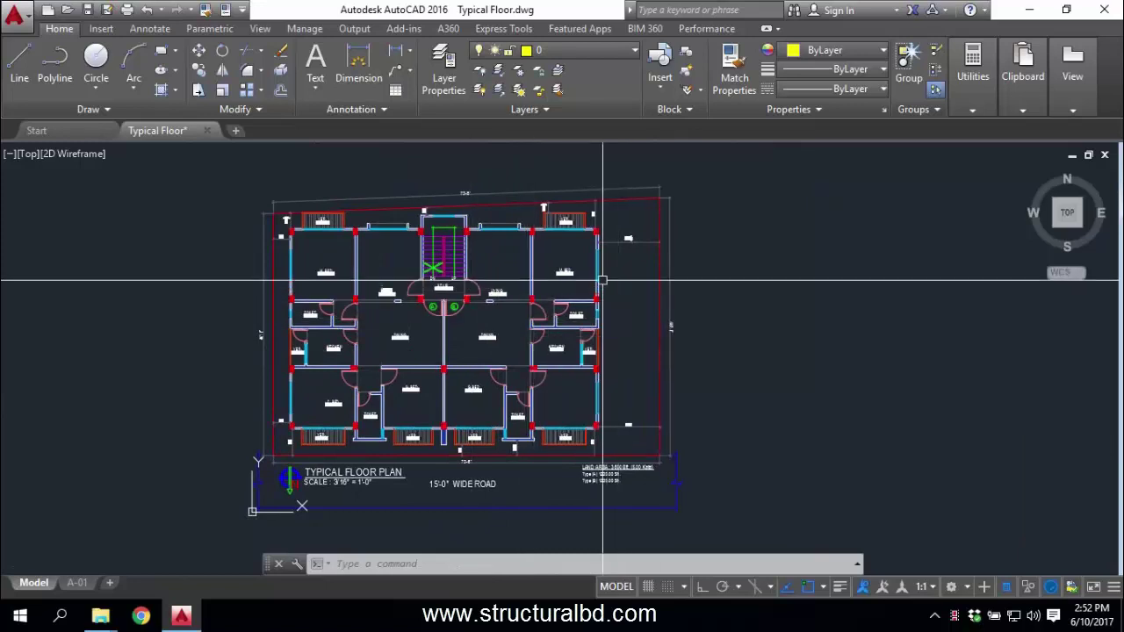
mouse_move(603, 281)
middle_drag(531, 343, 527, 340)
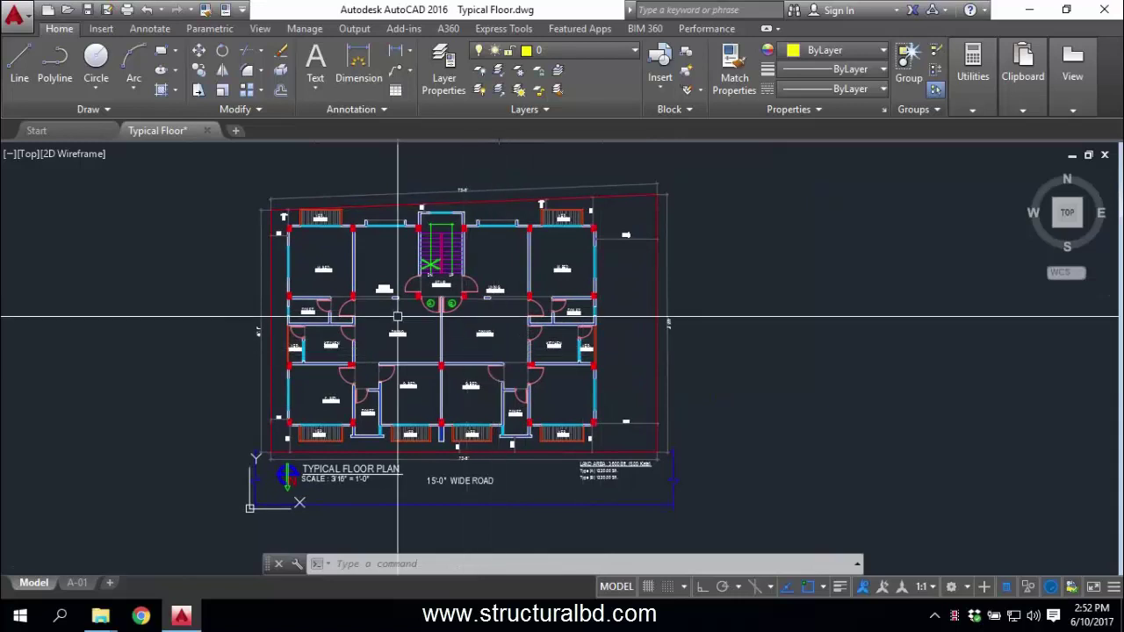
middle_drag(488, 300, 506, 309)
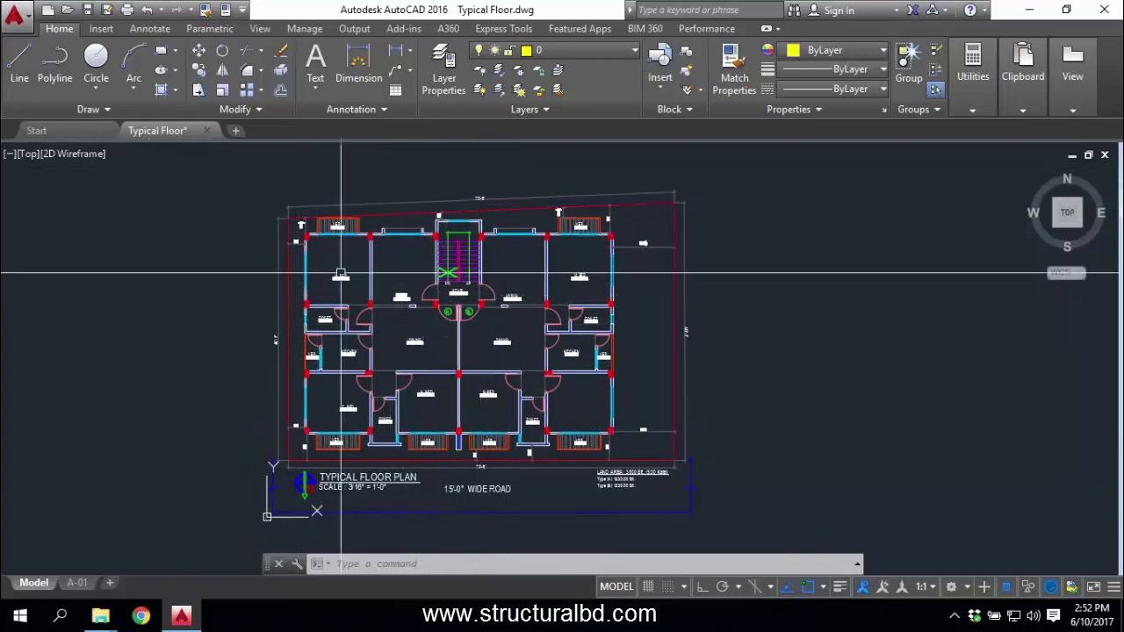
Save the drawing under the new name Typical Floor Furniture in the X Ref Tutorial folder
key(ctrl+shift+s)
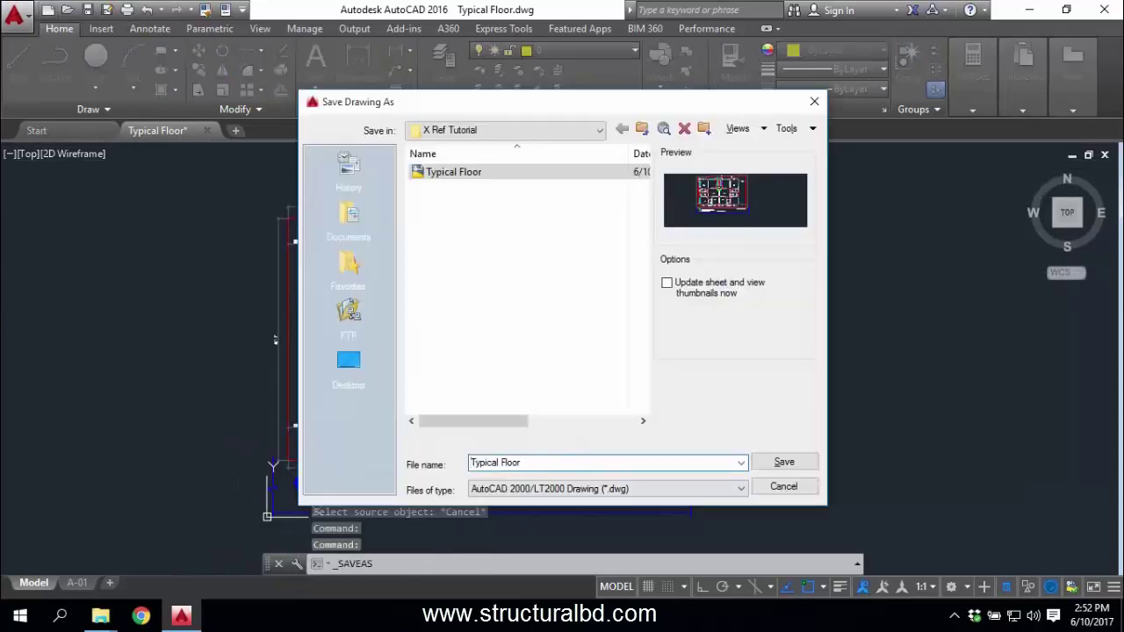
text(Furniture)
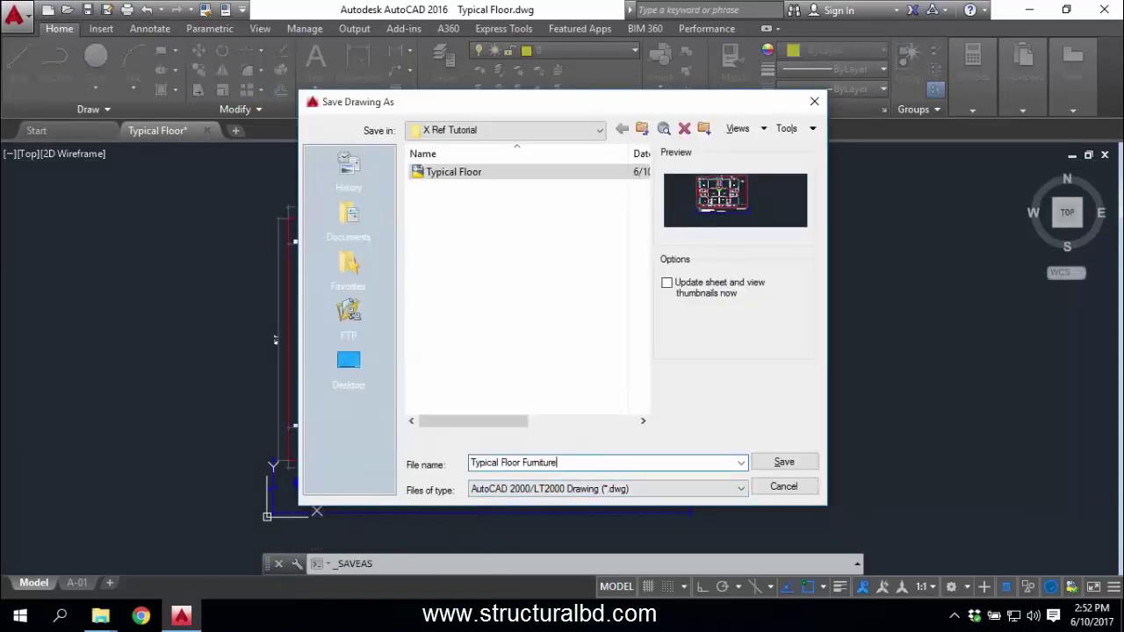
key(Return)
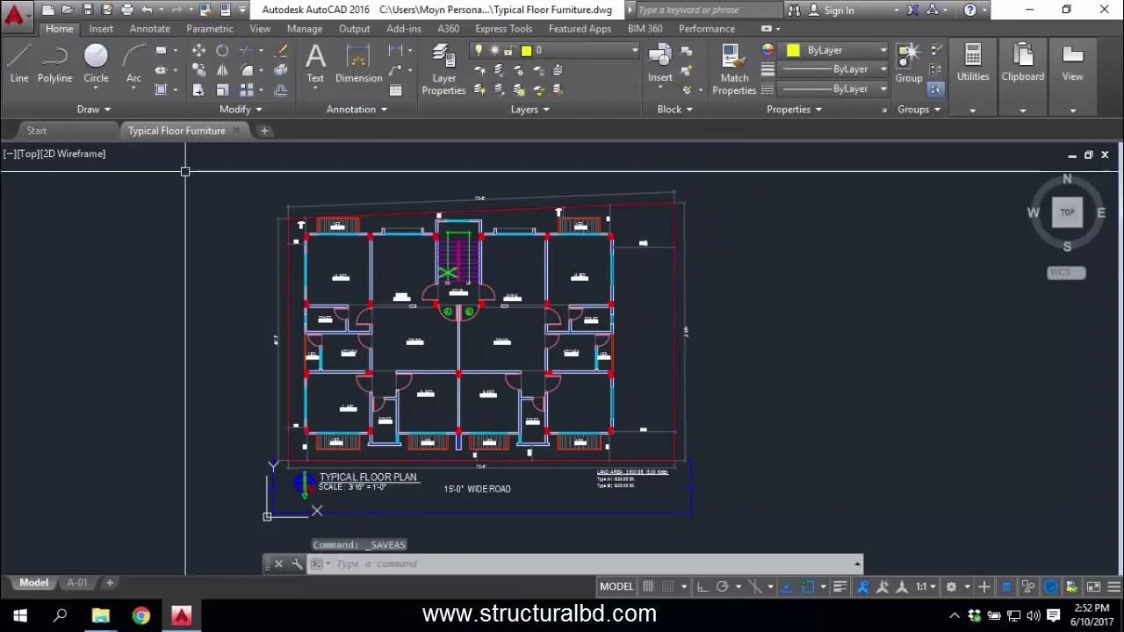
Save two further copies of the drawing, named Typical Floor Plumbing and Typical Floor Electrical, in the same folder
click(15, 15)
click(53, 220)
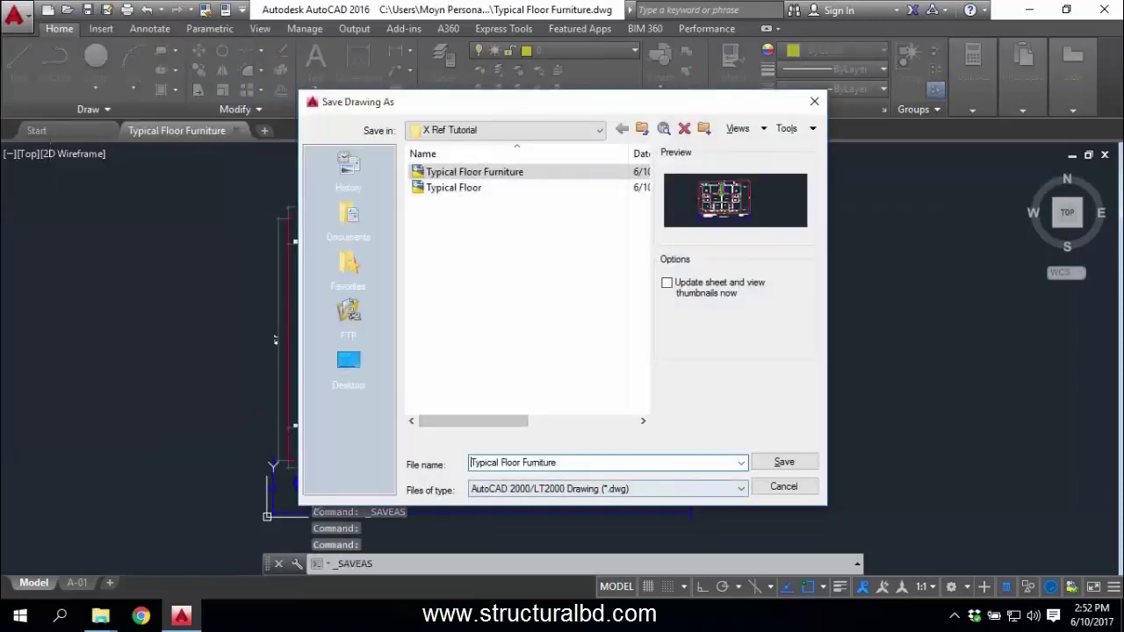
key(BackSpace)
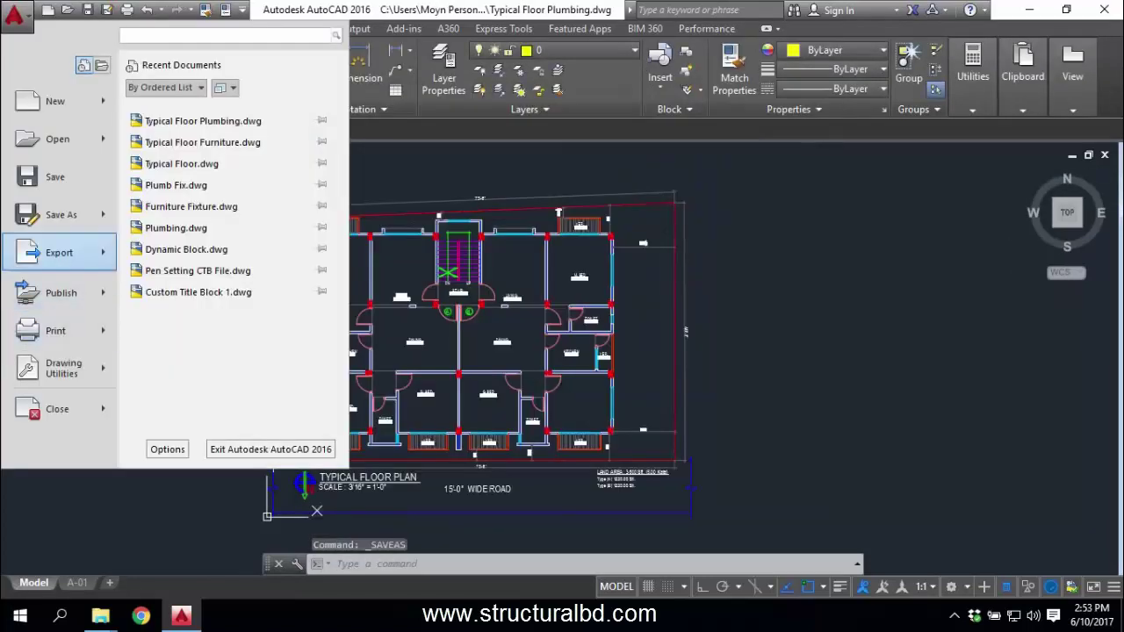
click(53, 216)
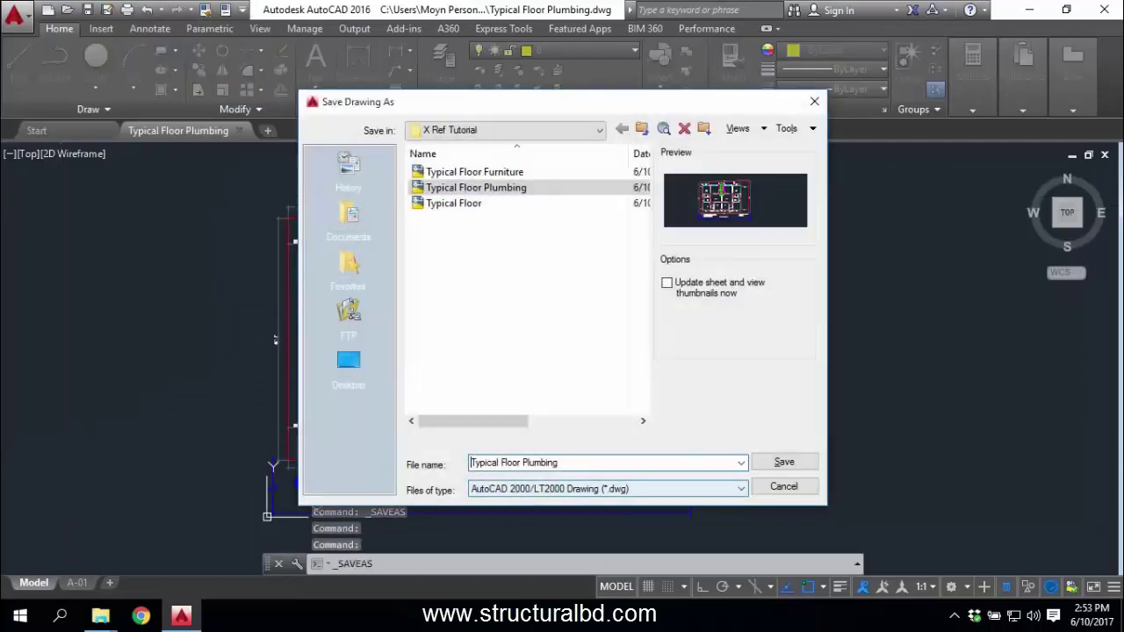
key(BackSpace)
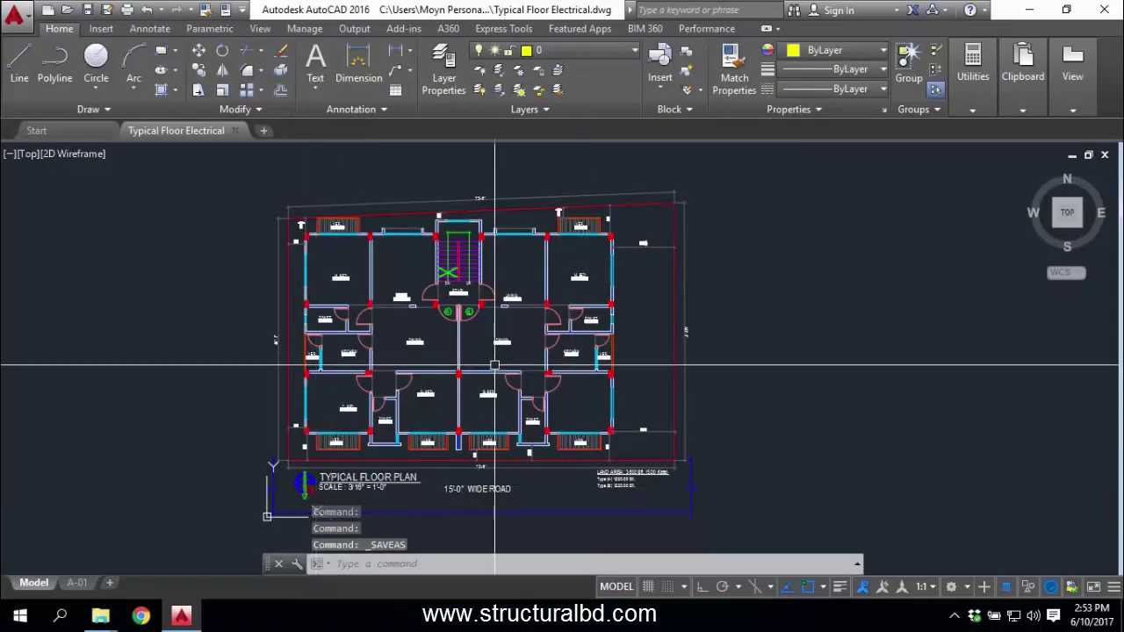
Delete the entire floor plan from the Typical Floor Electrical drawing's model space
scroll(416, 401, down, 3)
mouse_move(476, 375)
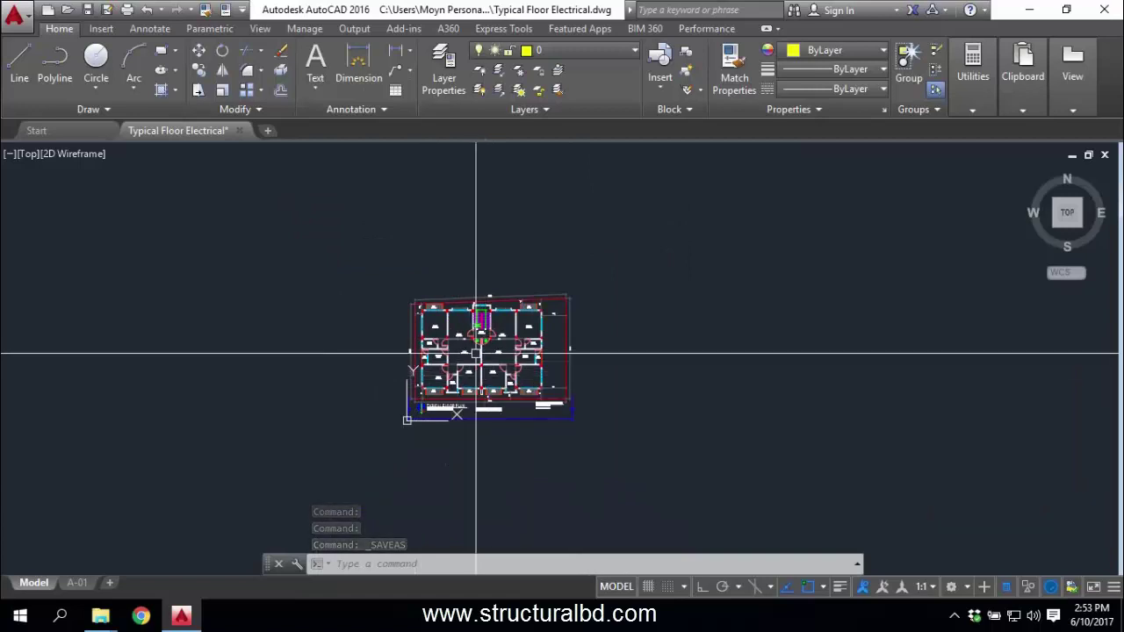
middle_drag(513, 406, 505, 387)
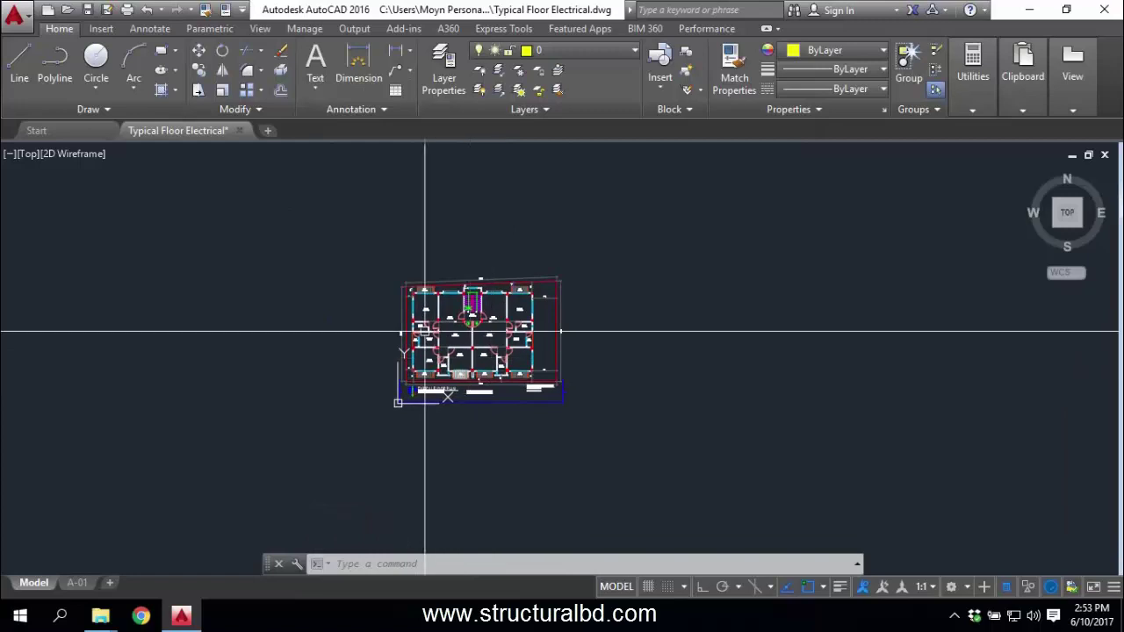
mouse_move(192, 130)
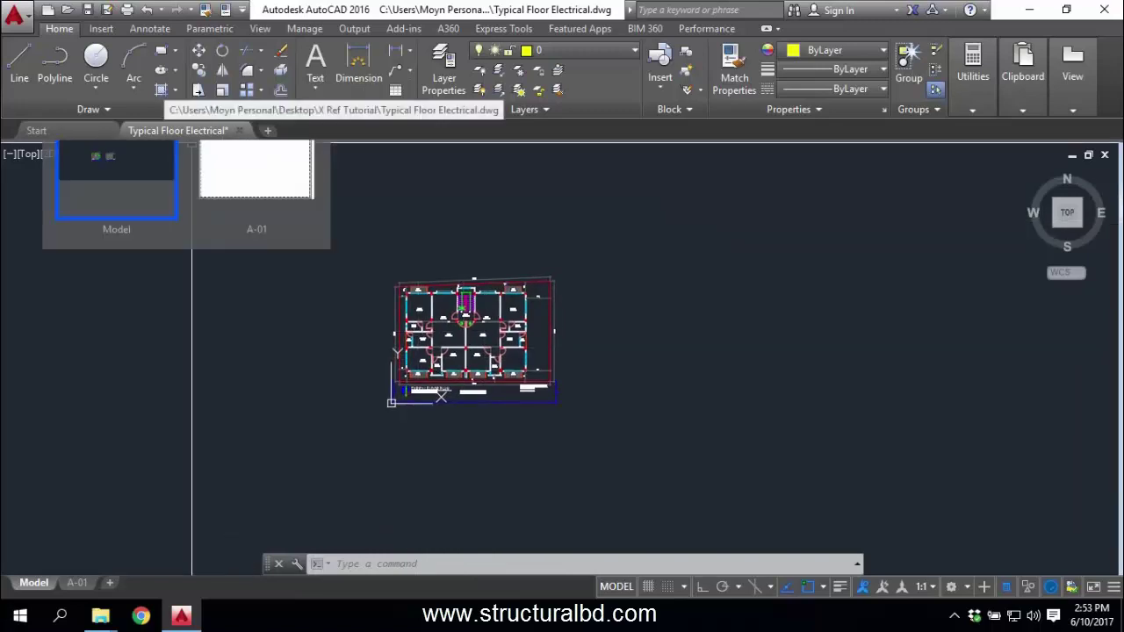
click(681, 452)
click(305, 233)
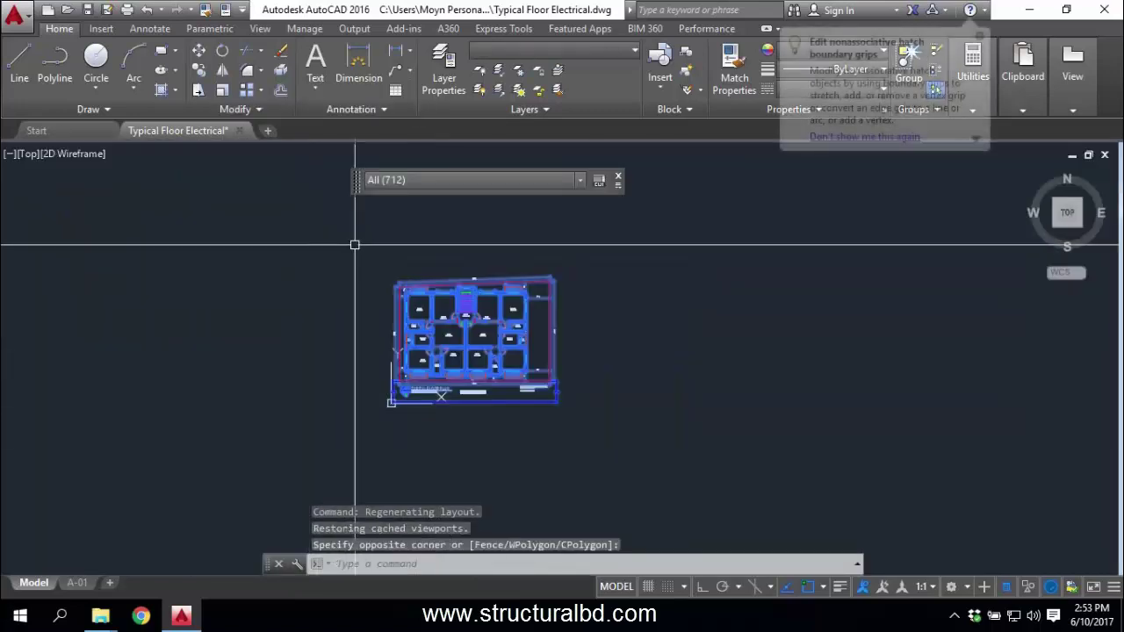
key(Delete)
Switch to File Explorer to check the drawing files in the X Ref Tutorial folder, and return to AutoCAD
click(1029, 9)
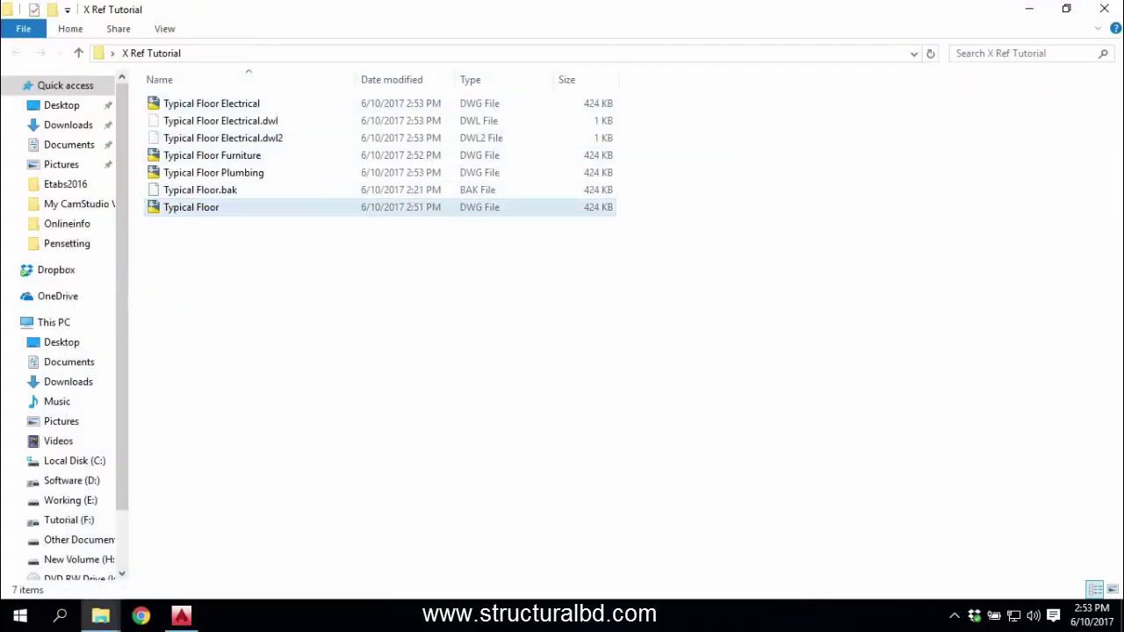
click(379, 341)
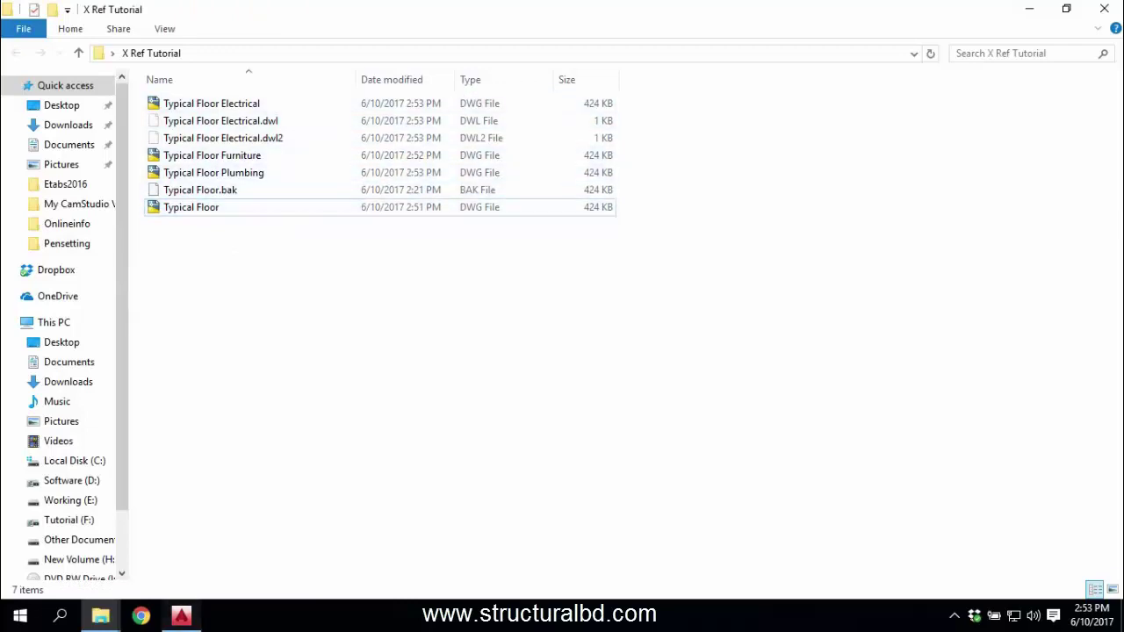
click(182, 615)
Open the External References manager in the emptied Typical Floor Electrical drawing with the XREF command
mouse_move(216, 235)
middle_down()
mouse_move(226, 271)
mouse_move(223, 247)
middle_up()
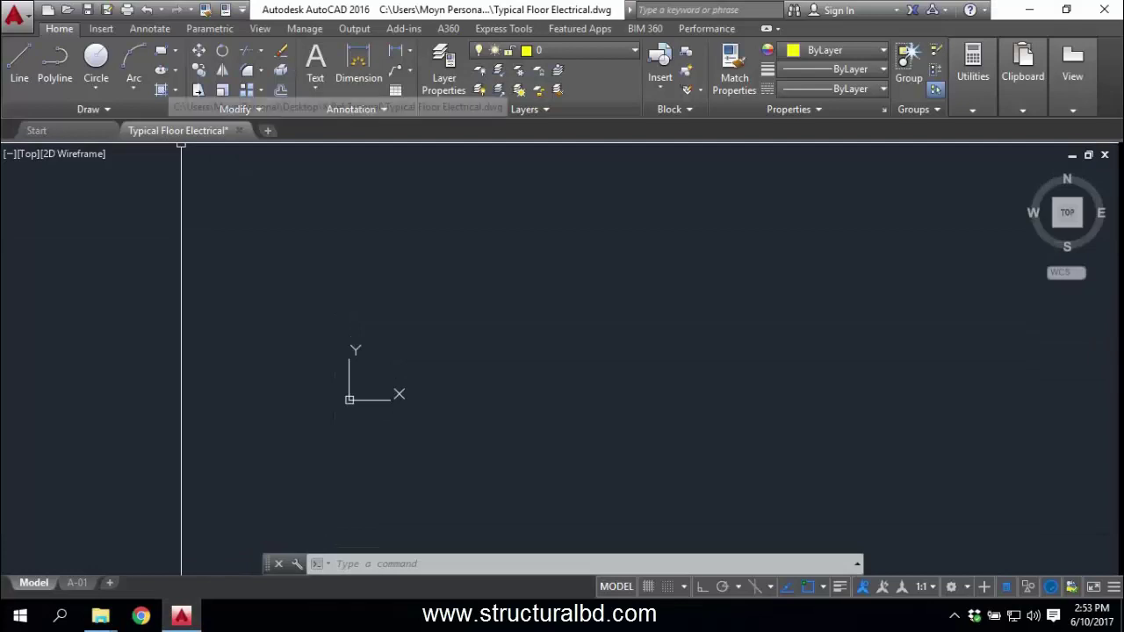
scroll(360, 308, down, 8)
scroll(401, 352, up, 5)
scroll(367, 330, down, 5)
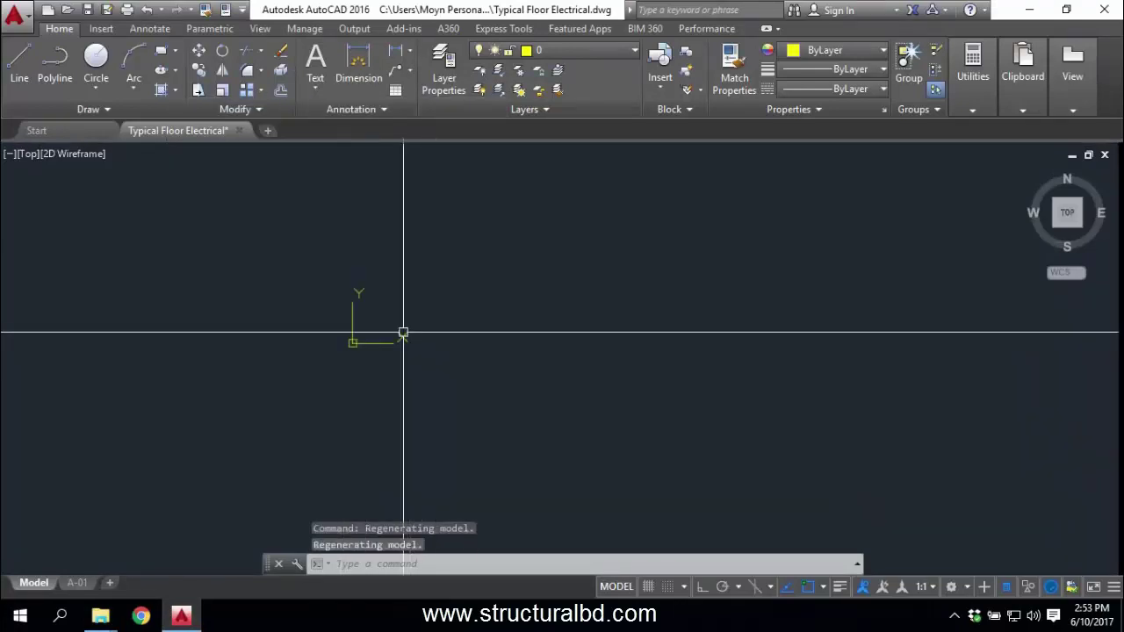
scroll(402, 334, up, 5)
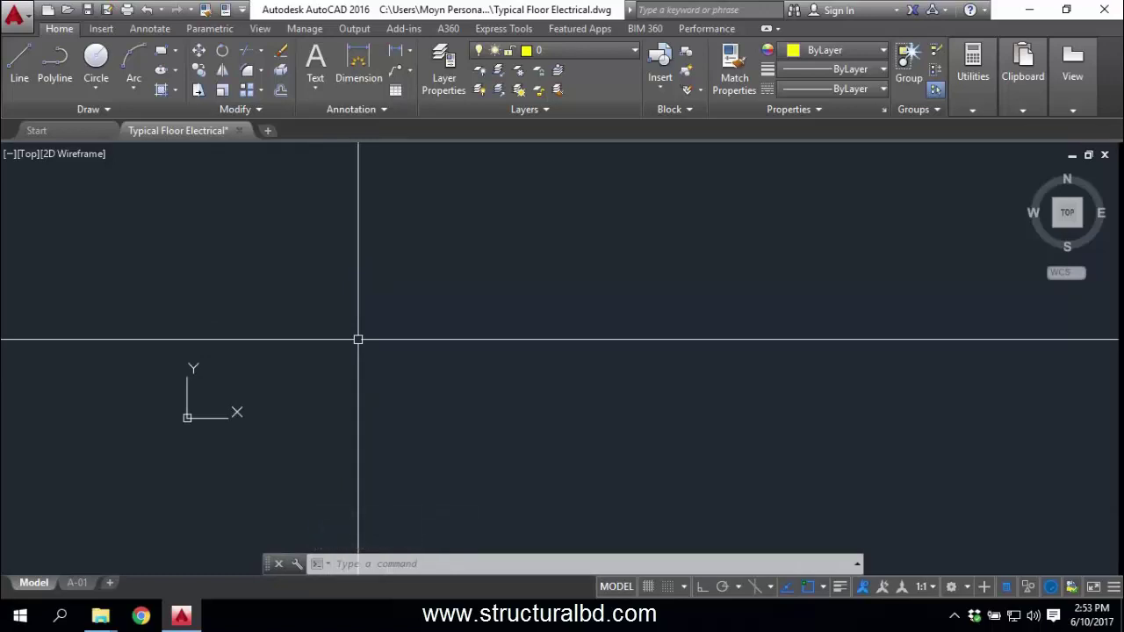
text(XREF)
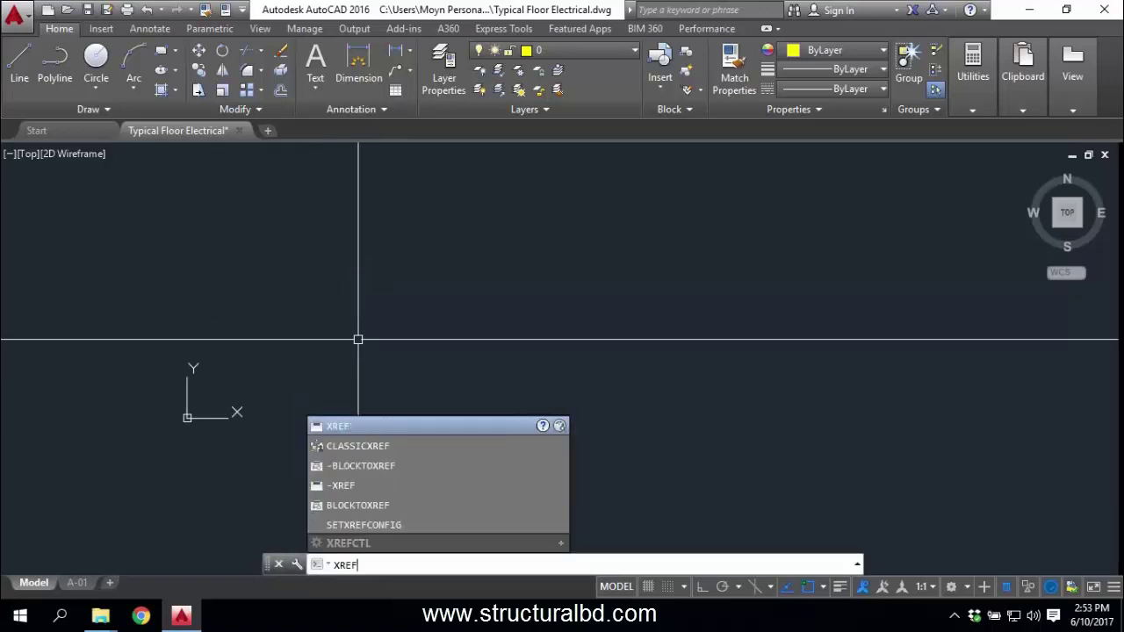
key(Return)
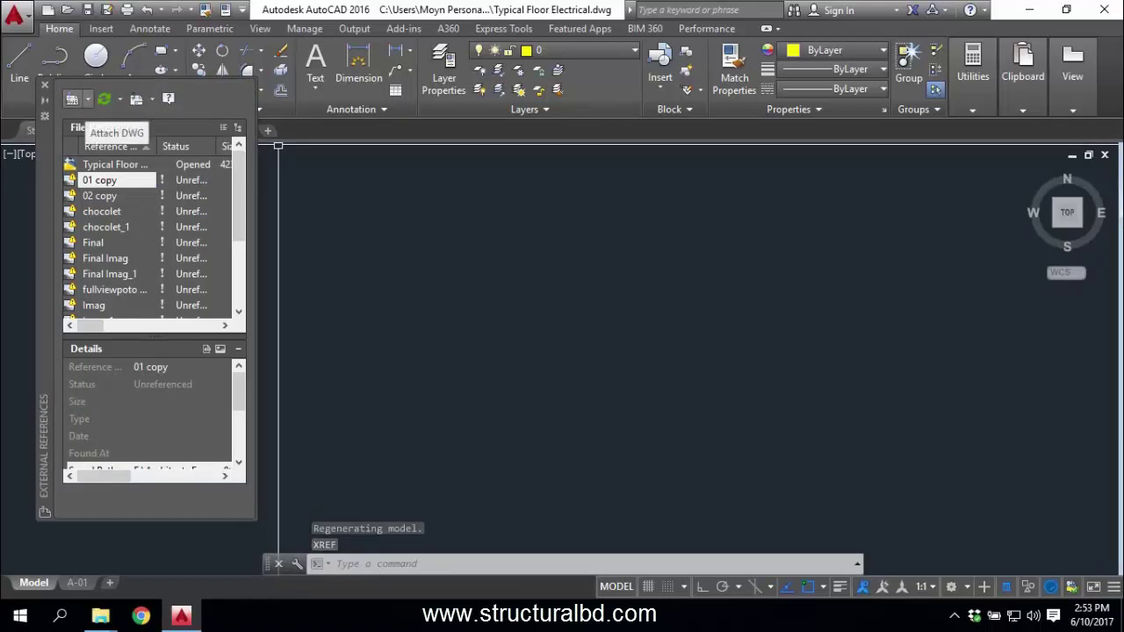
Attach the Typical Floor DWG from the Desktop's X Ref Tutorial folder as an external reference inserted at 0,0,0
click(73, 100)
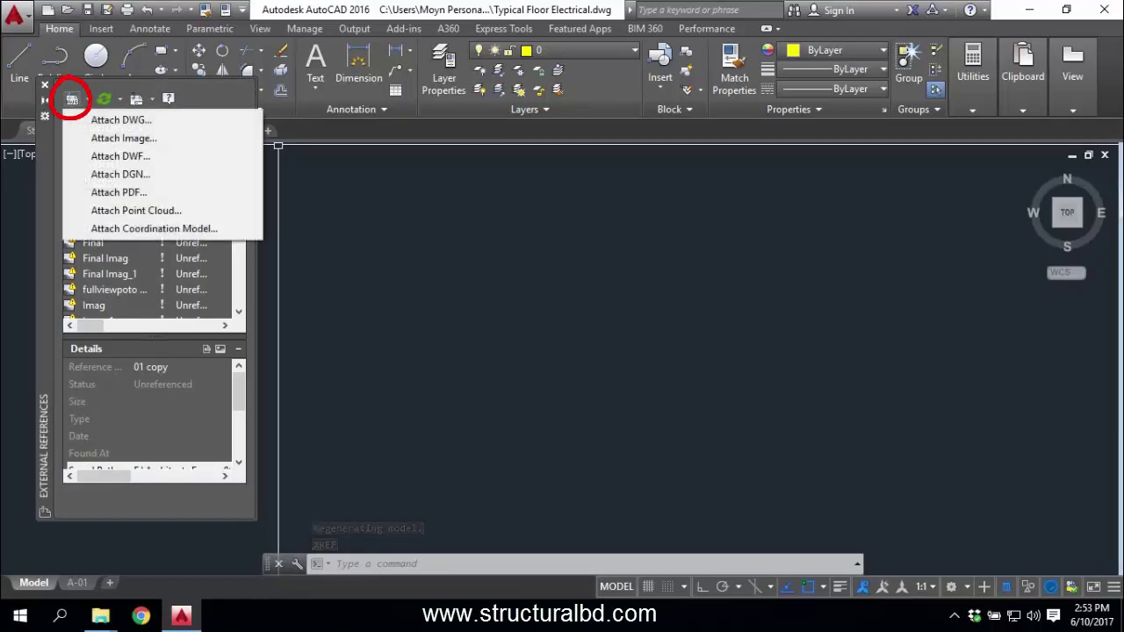
click(121, 120)
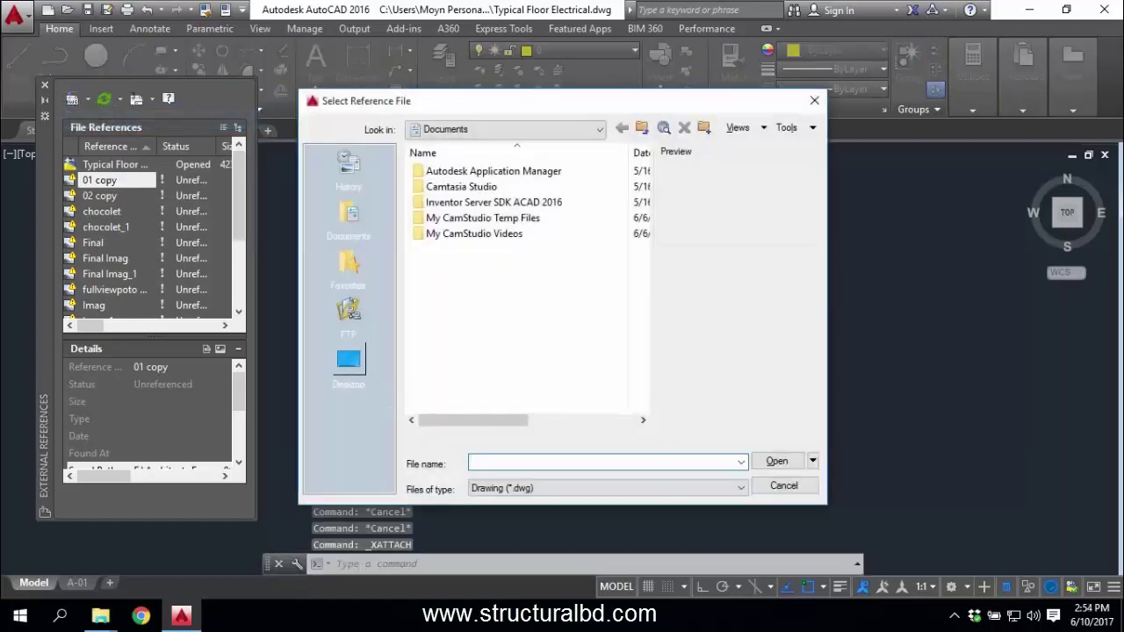
click(349, 360)
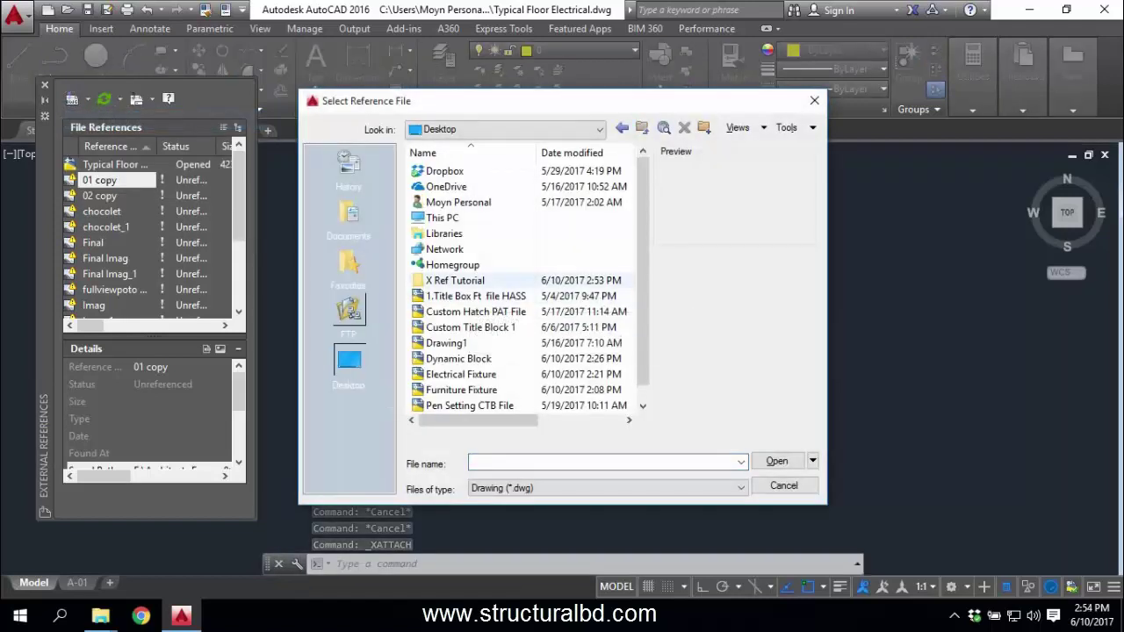
double_click(455, 281)
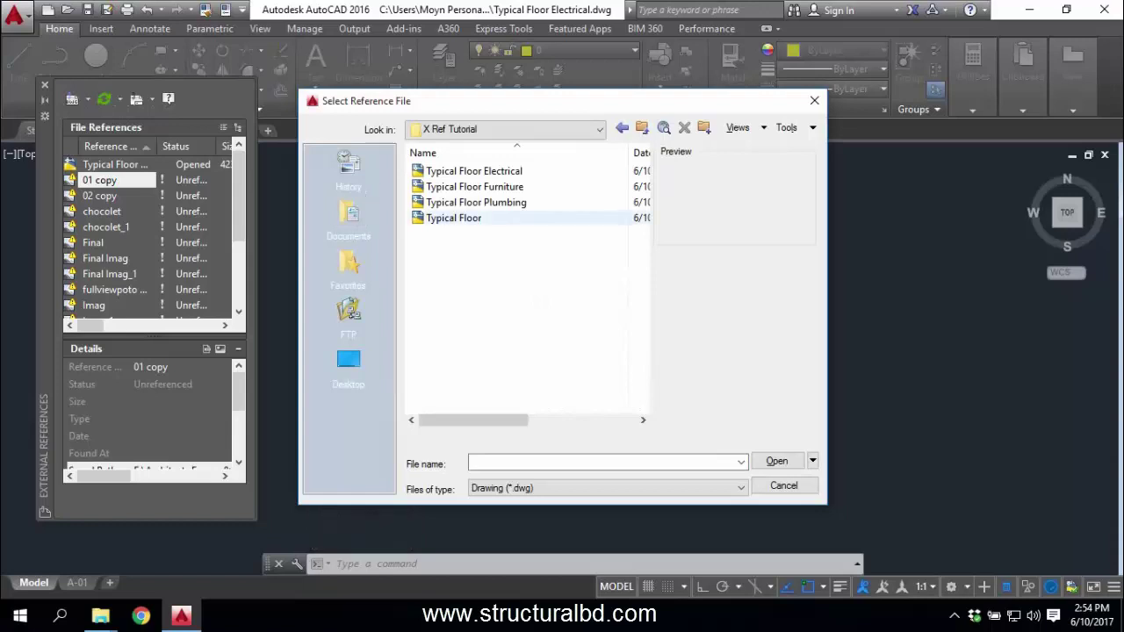
click(455, 218)
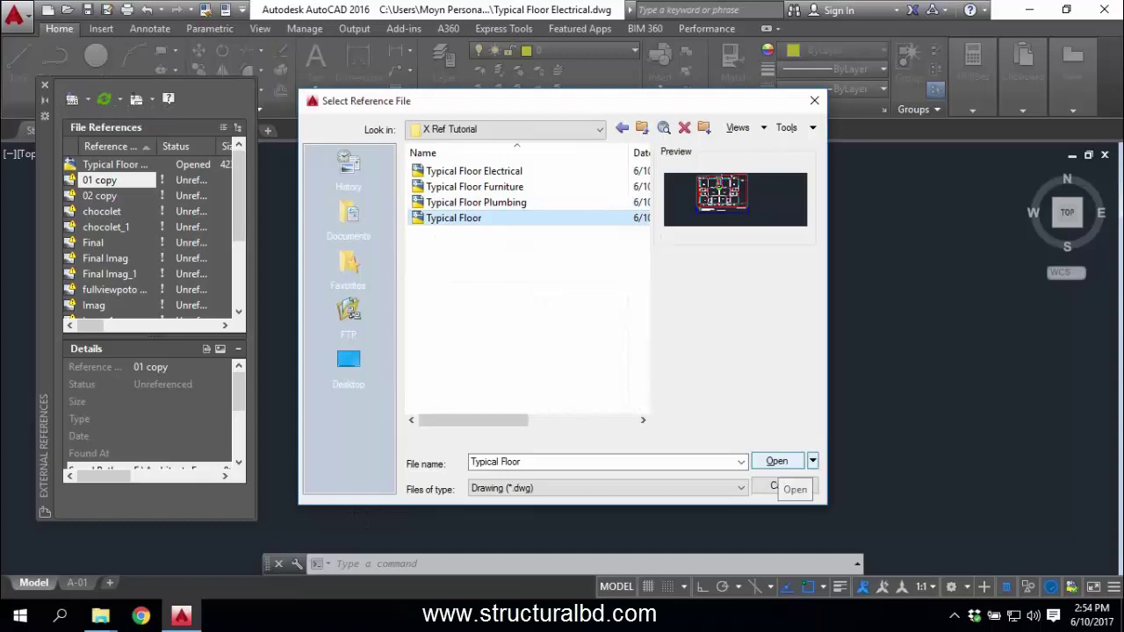
click(776, 463)
key(Return)
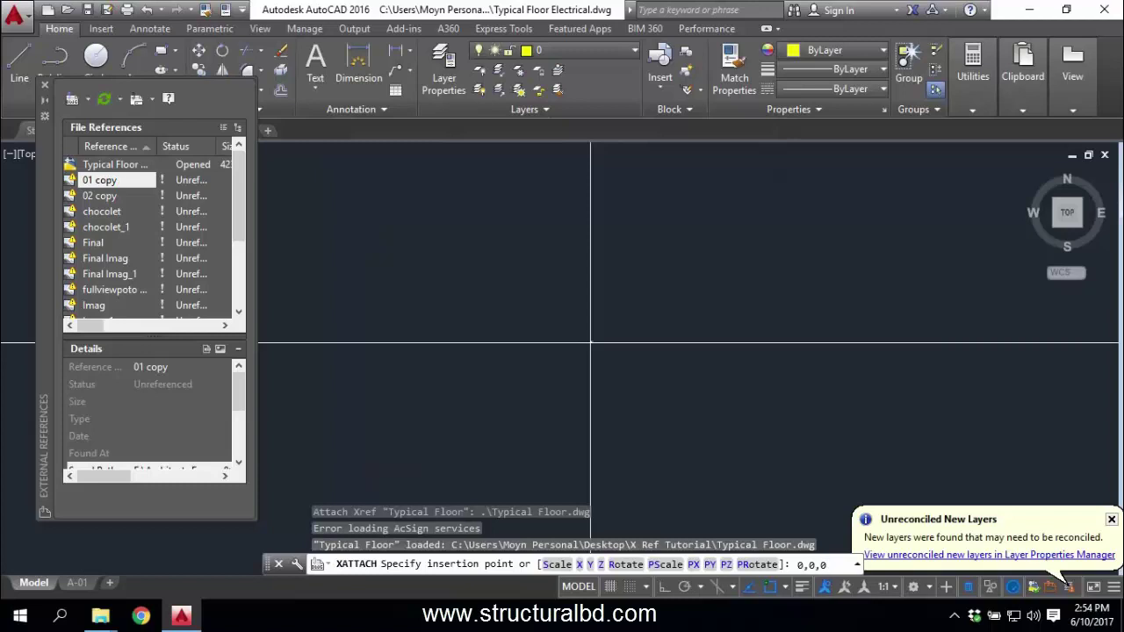
click(591, 343)
Select the attached floor plan to inspect its reference details, clear the selection and close the External References manager
scroll(562, 370, up, 5)
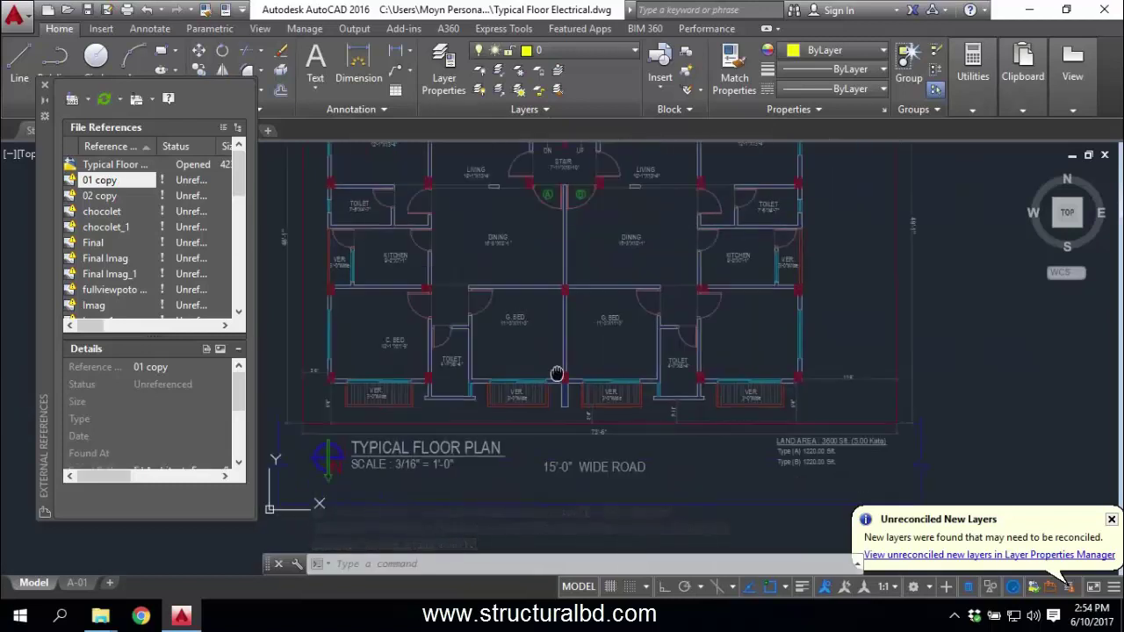
scroll(557, 374, down, 5)
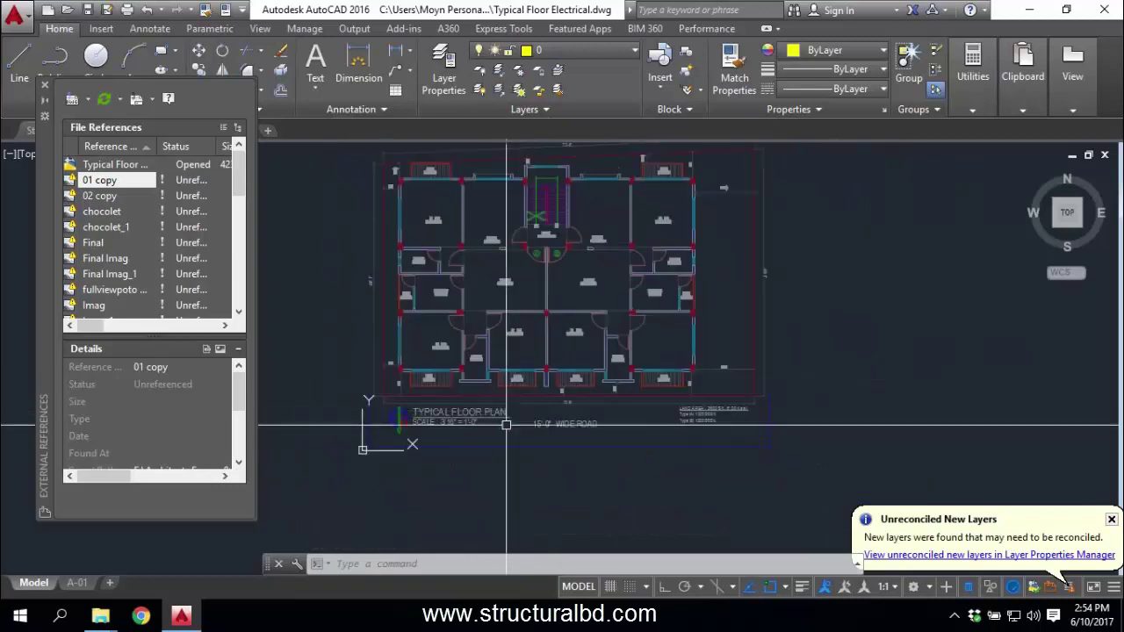
click(559, 357)
scroll(549, 334, down, 3)
scroll(535, 302, up, 5)
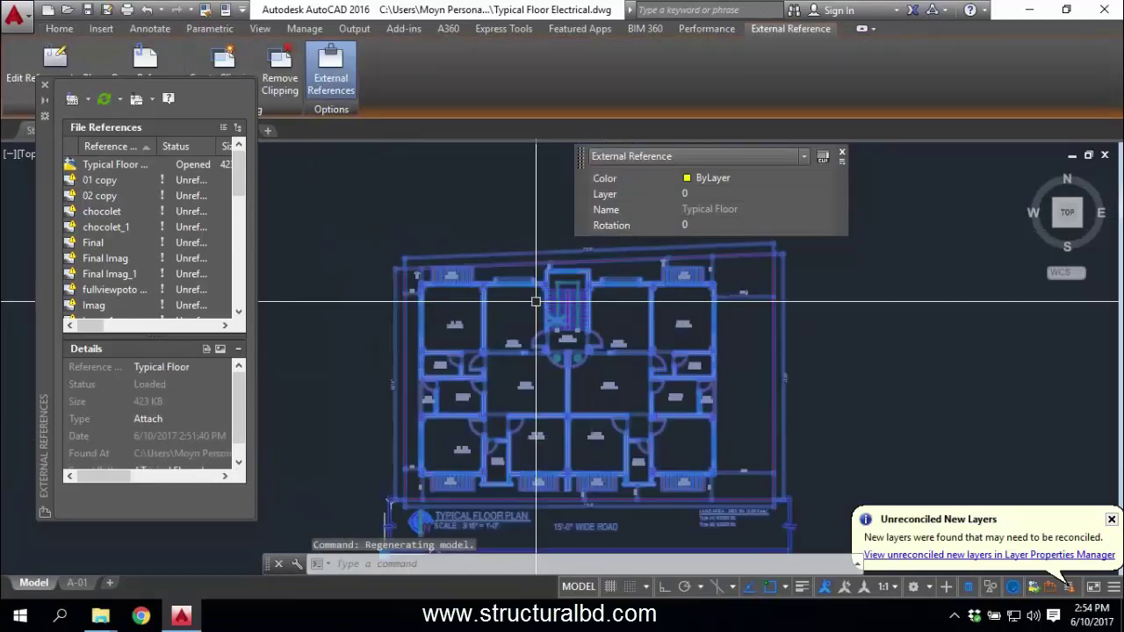
key(Escape)
key(Escape)
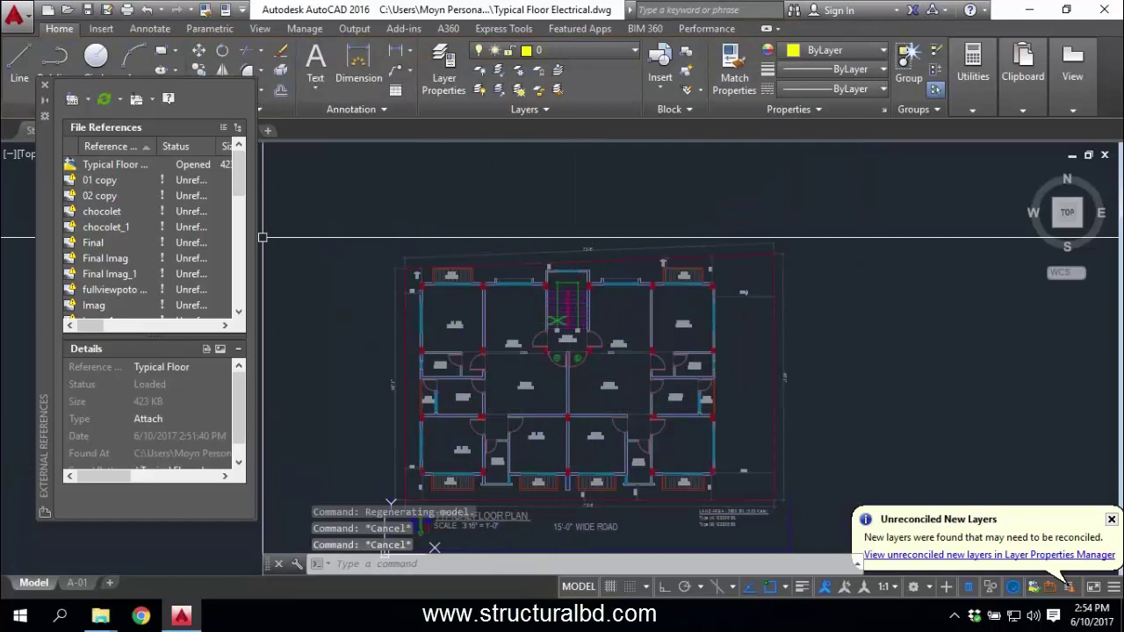
click(45, 85)
middle_drag(253, 246, 230, 245)
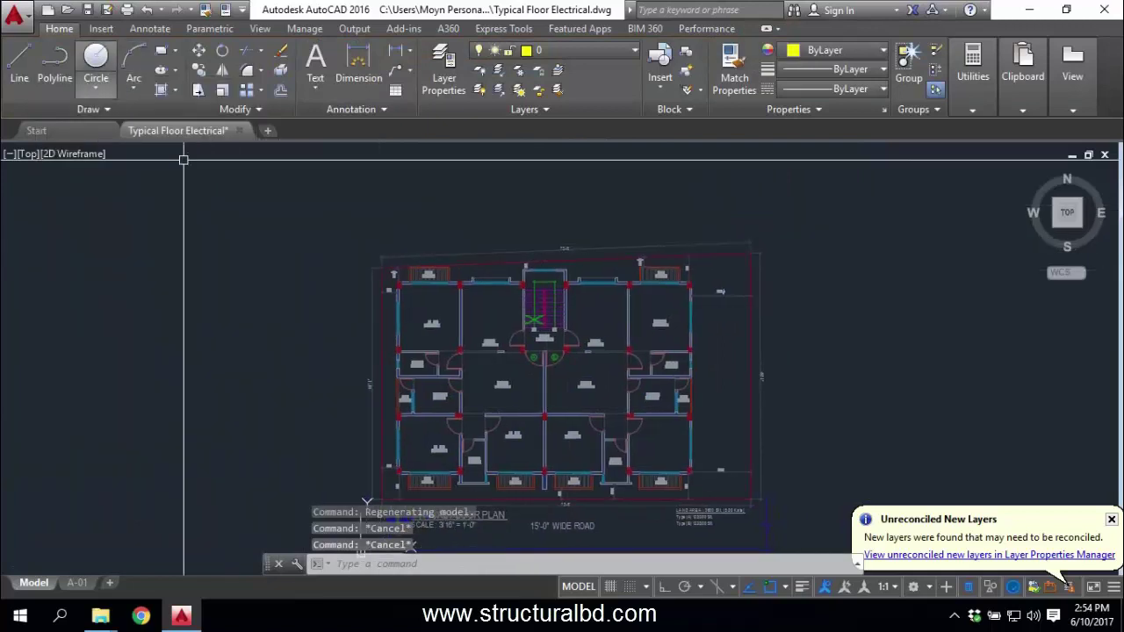
Save the Typical Floor Electrical drawing, and open Typical Floor Furniture from the X Ref Tutorial folder in File Explorer
key(ctrl+s)
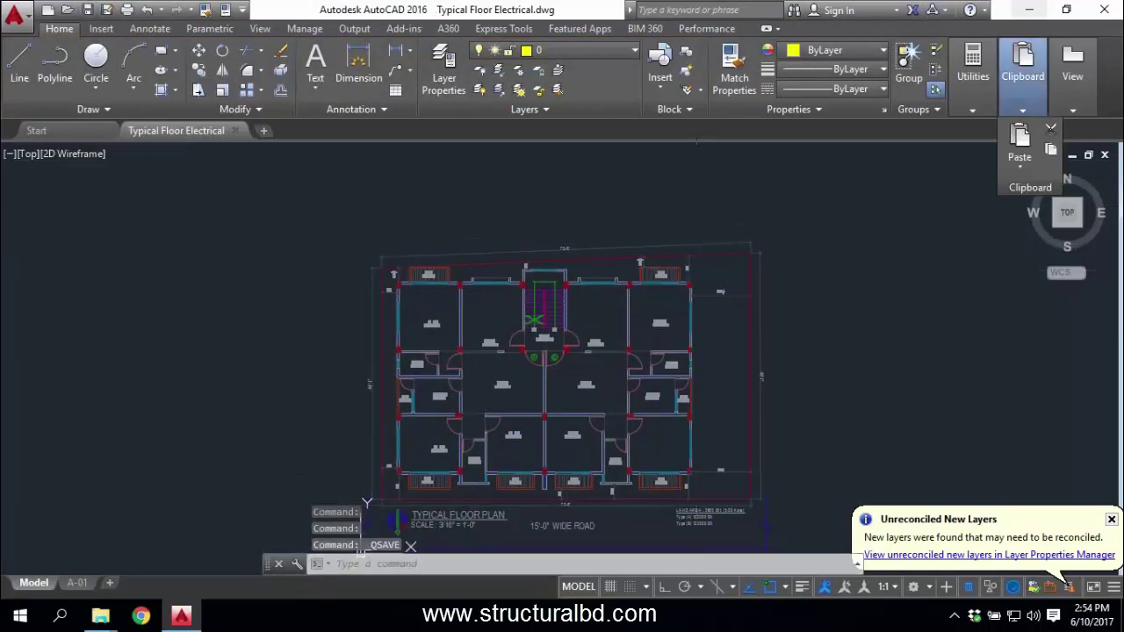
click(1030, 10)
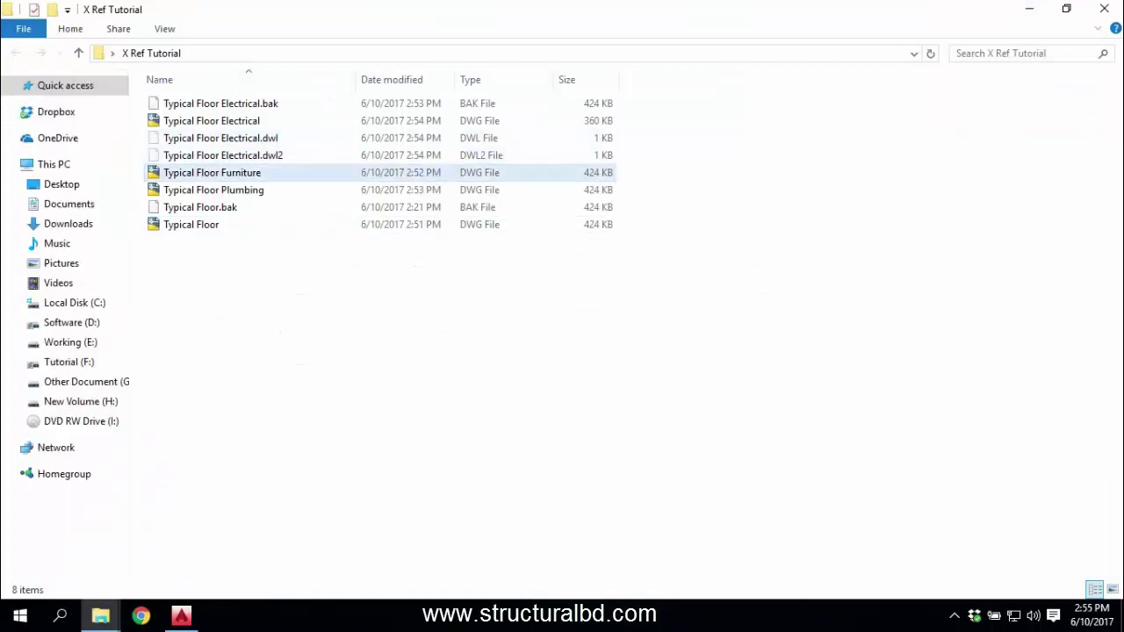
key(alt+Tab)
Erase the entire floor plan from the Typical Floor Furniture drawing
click(220, 183)
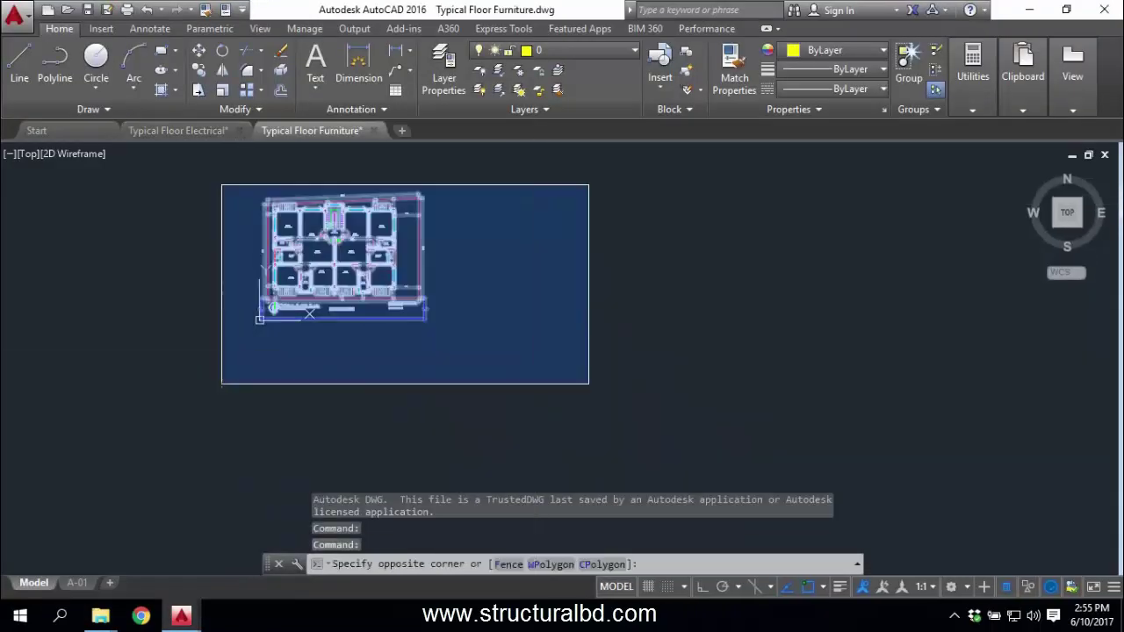
click(589, 384)
key(Delete)
middle_drag(423, 359, 449, 384)
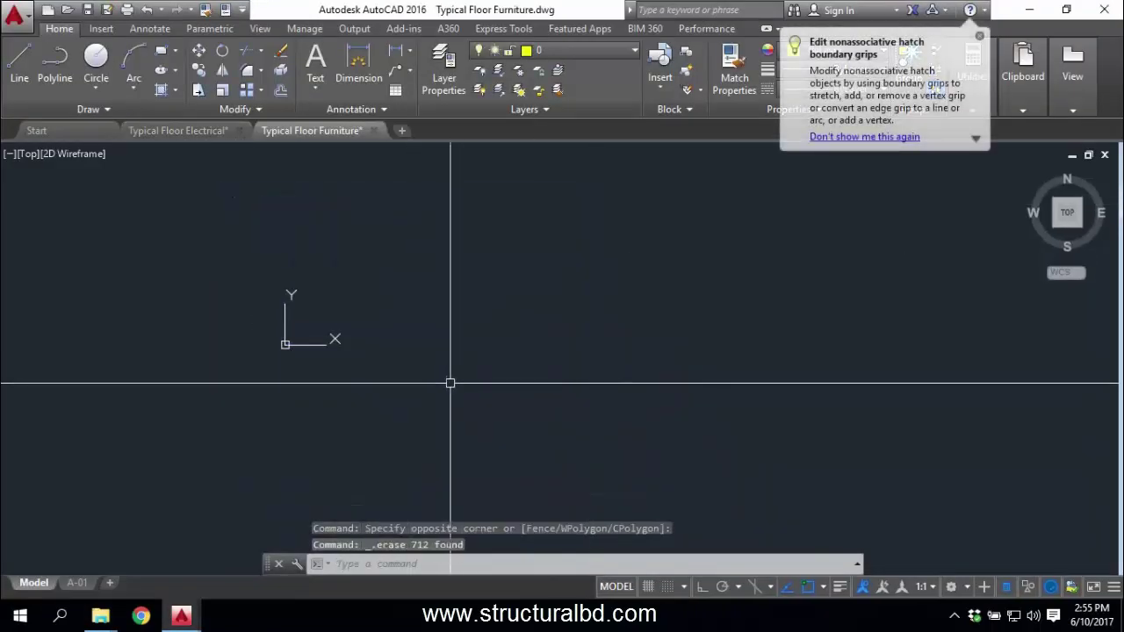
Start a DWG attachment through XREF in the furniture drawing, choosing Typical Floor from the X Ref Tutorial folder
text(xref)
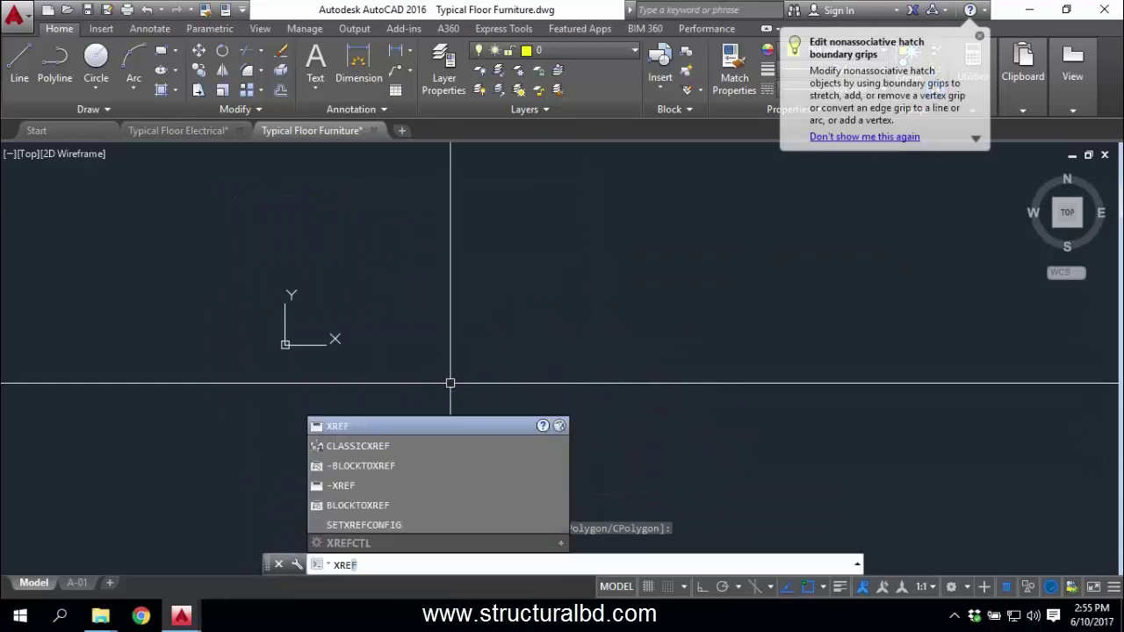
key(Return)
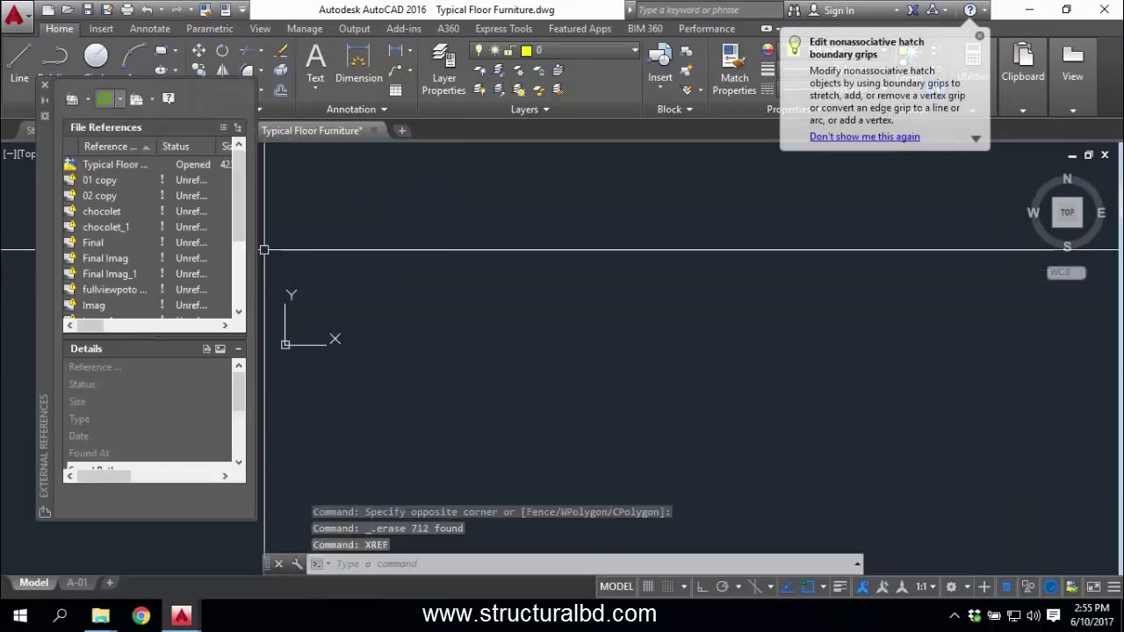
click(72, 99)
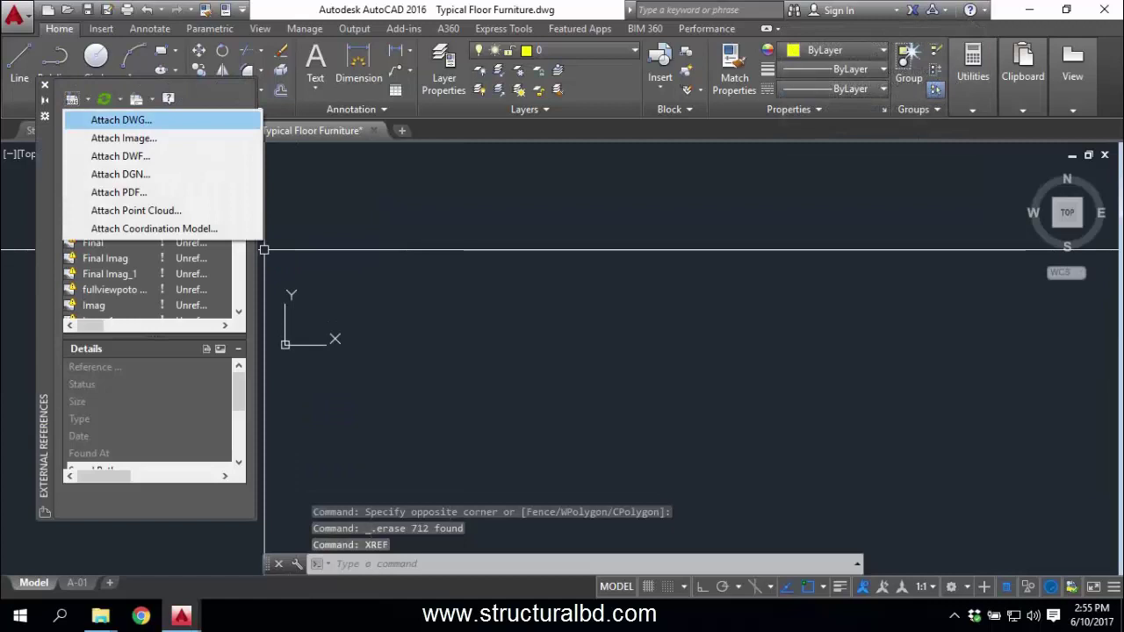
click(121, 120)
click(454, 217)
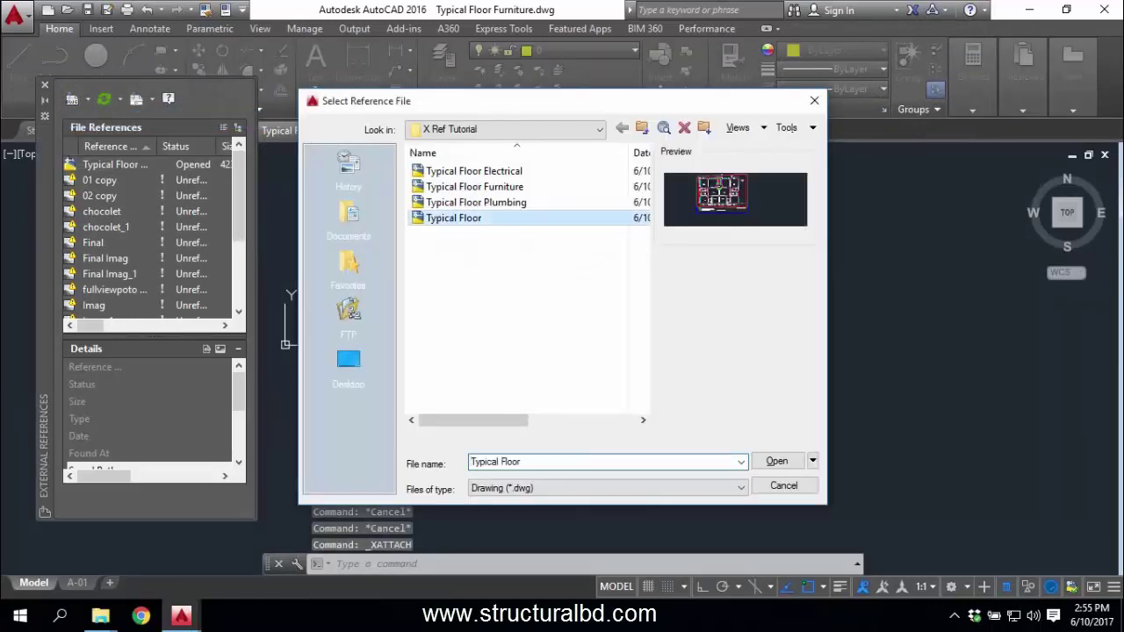
click(776, 461)
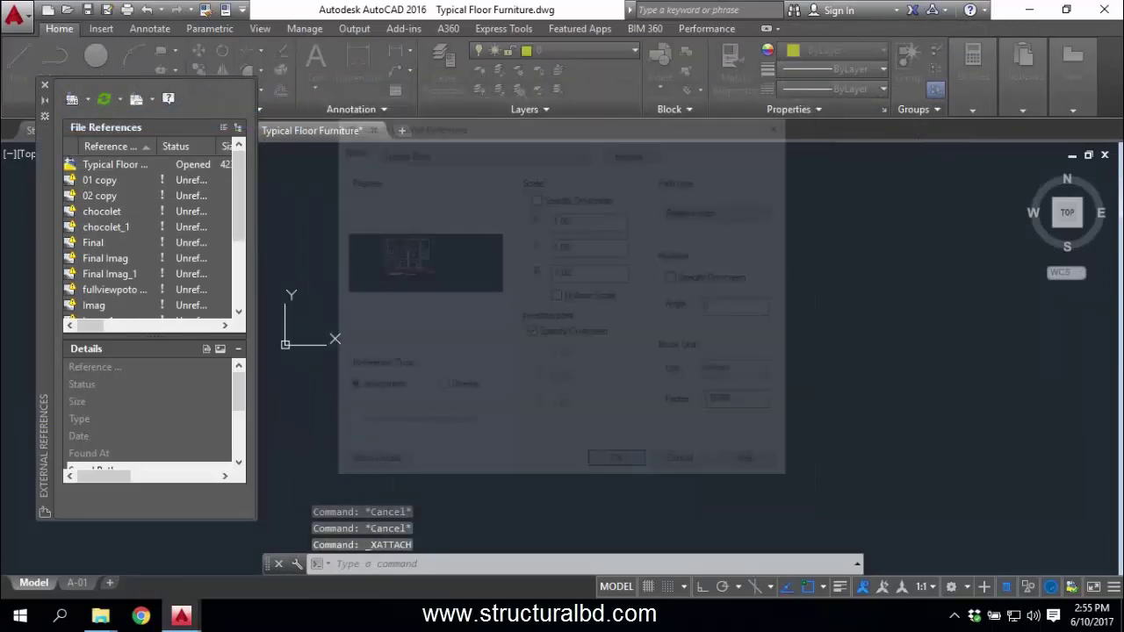
Insert the Typical Floor reference at 0,0,0 in the furniture drawing, and close the External References manager
click(605, 464)
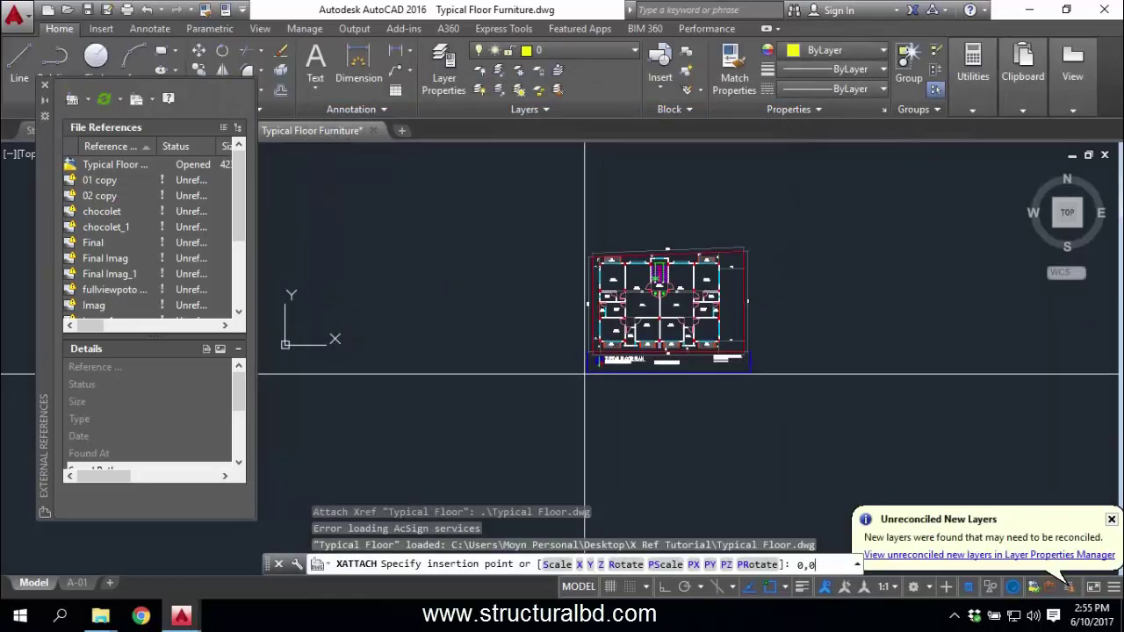
text(0,0,)
key(Return)
text(0,0,0)
key(Return)
scroll(584, 375, up, 5)
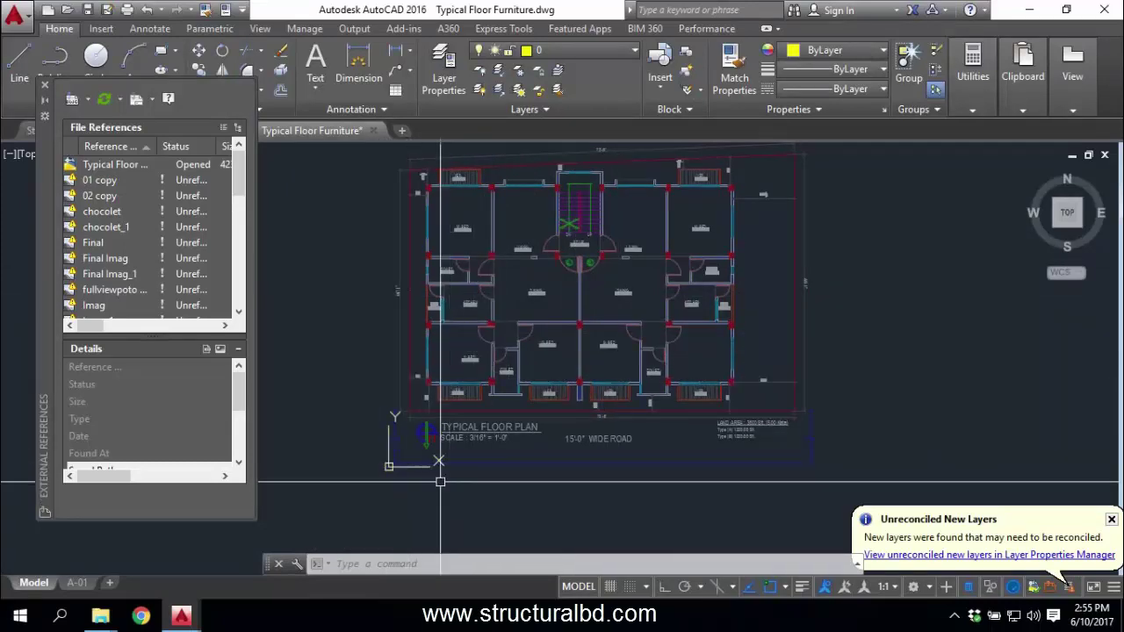
click(45, 85)
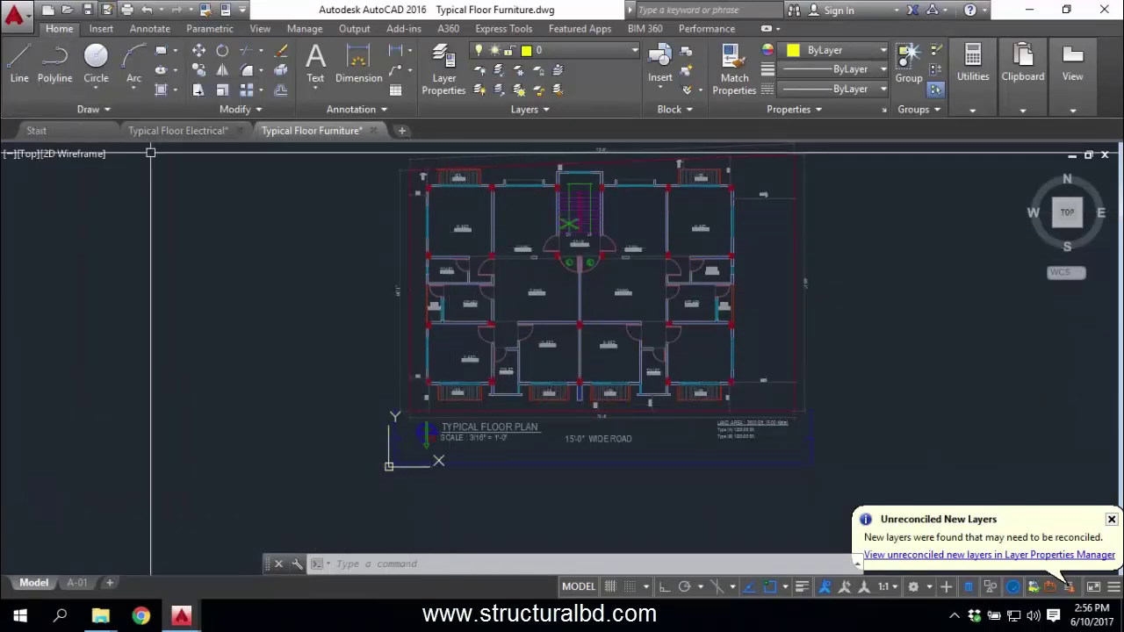
Save the Typical Floor Furniture drawing, and open Typical Floor Plumbing from the X Ref Tutorial folder in File Explorer
key(ctrl+s)
key(alt+Tab)
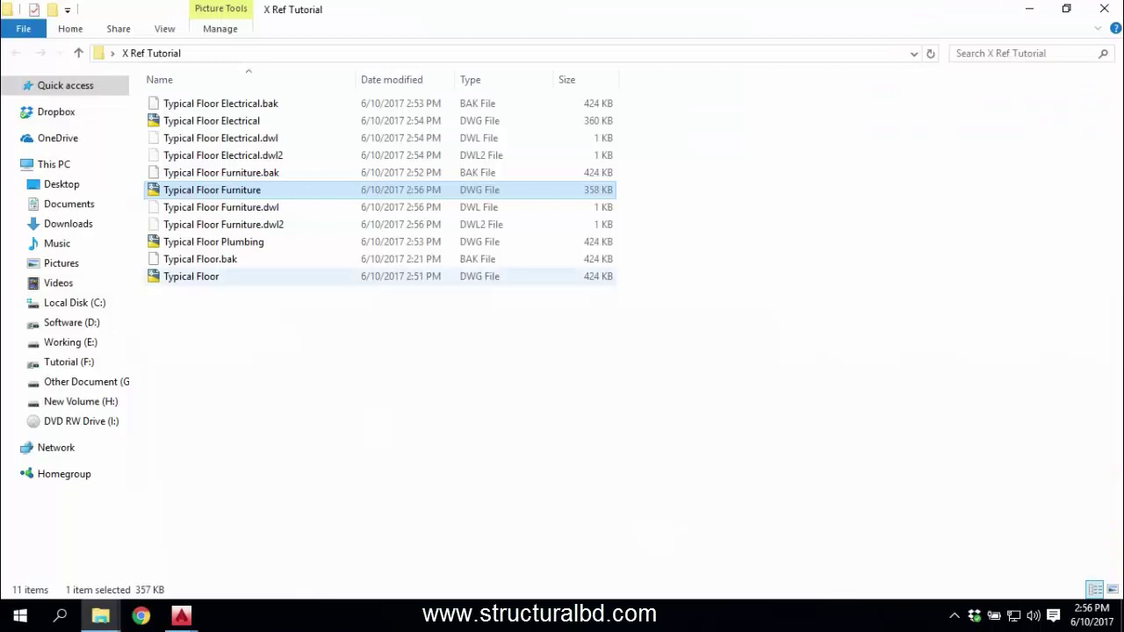
double_click(213, 241)
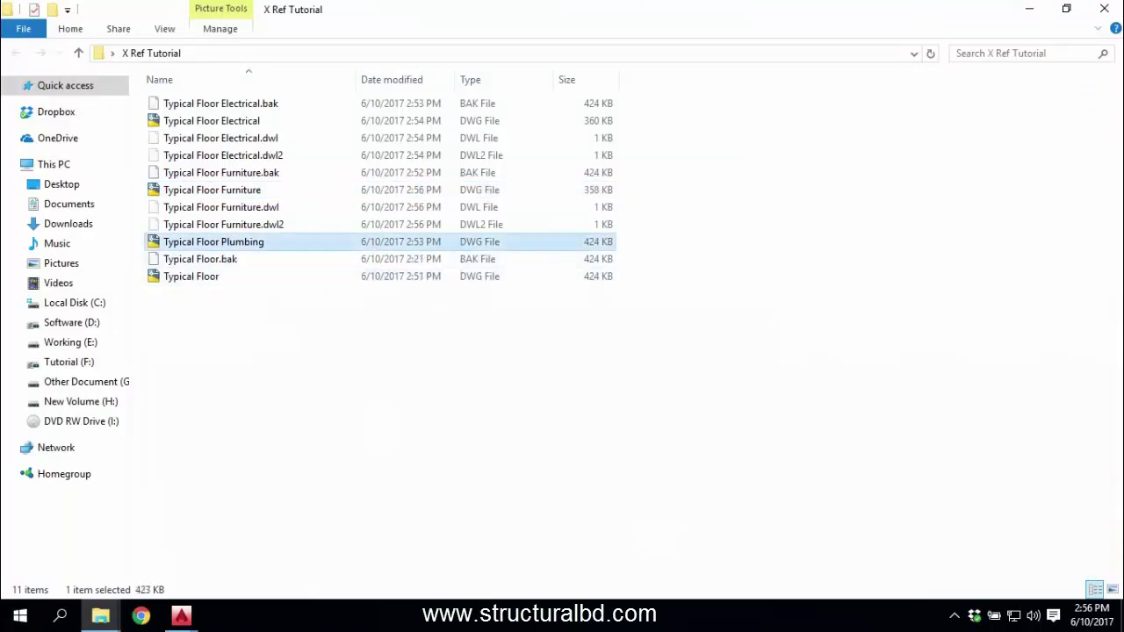
Erase the entire floor plan from the Typical Floor Plumbing drawing
click(622, 414)
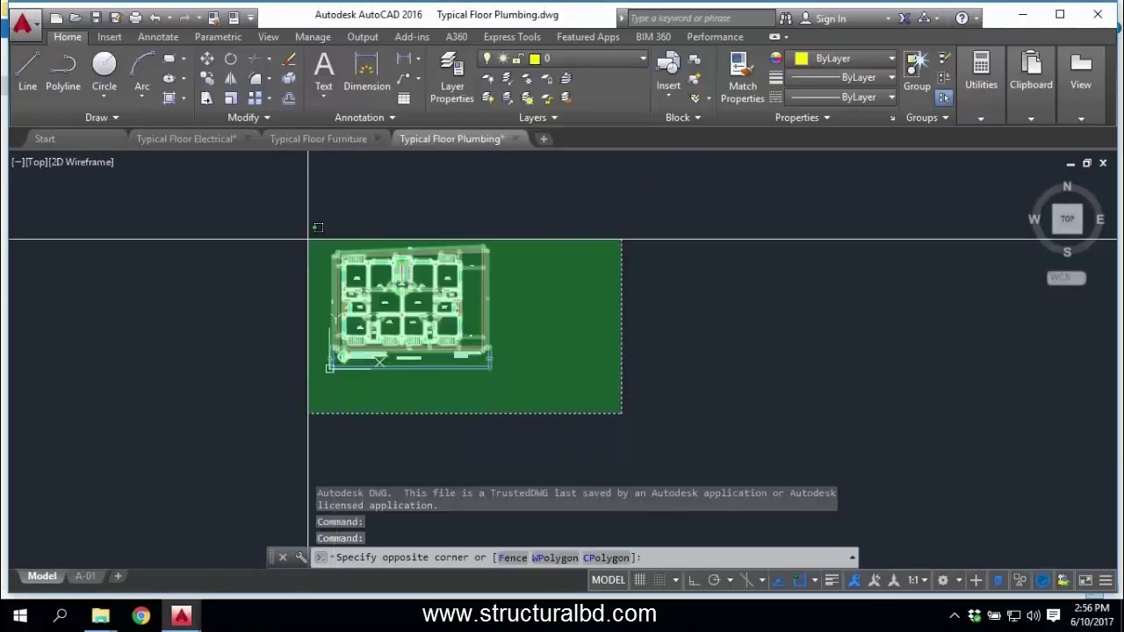
click(293, 229)
key(Delete)
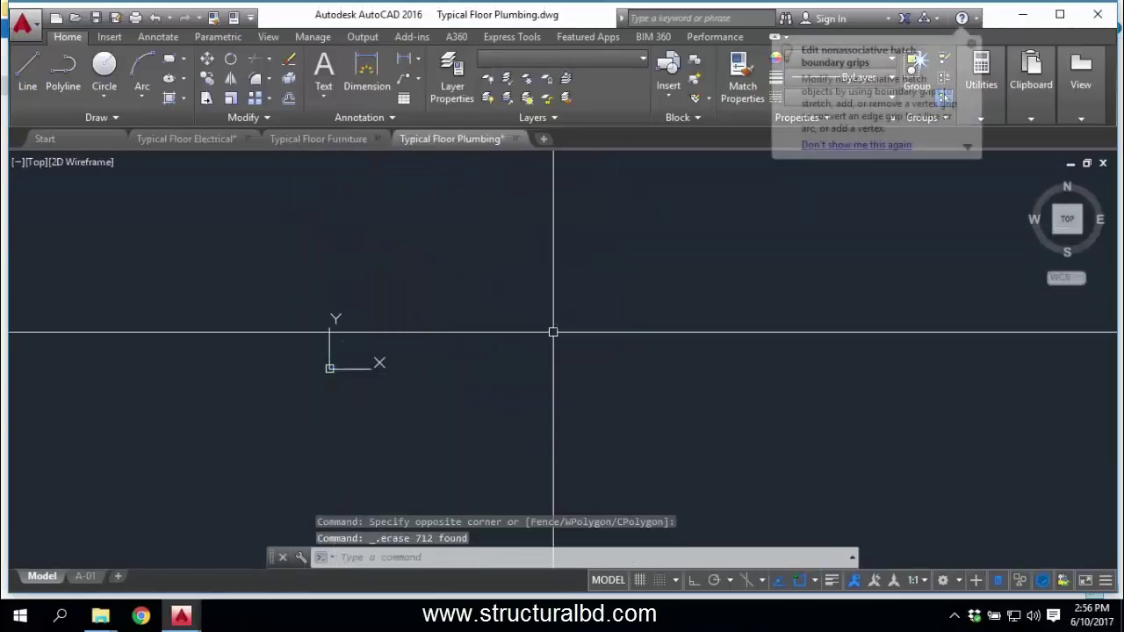
Start a DWG attachment through XREF in the plumbing drawing, choosing Typical Floor from the X Ref Tutorial folder
text(x)
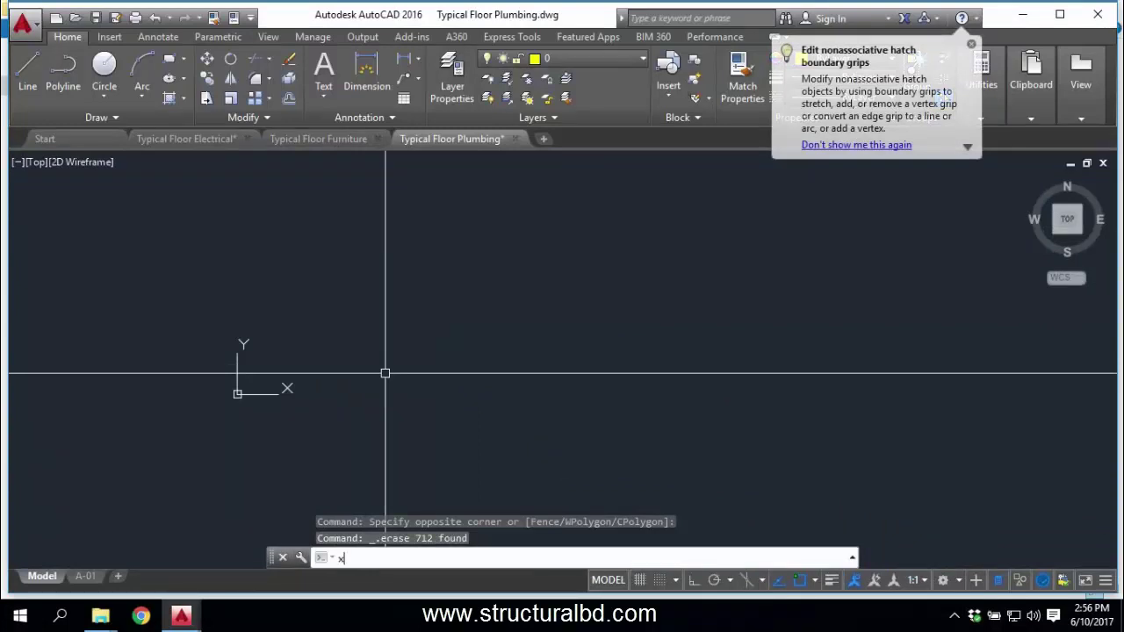
text(ref)
key(Return)
click(72, 99)
click(126, 115)
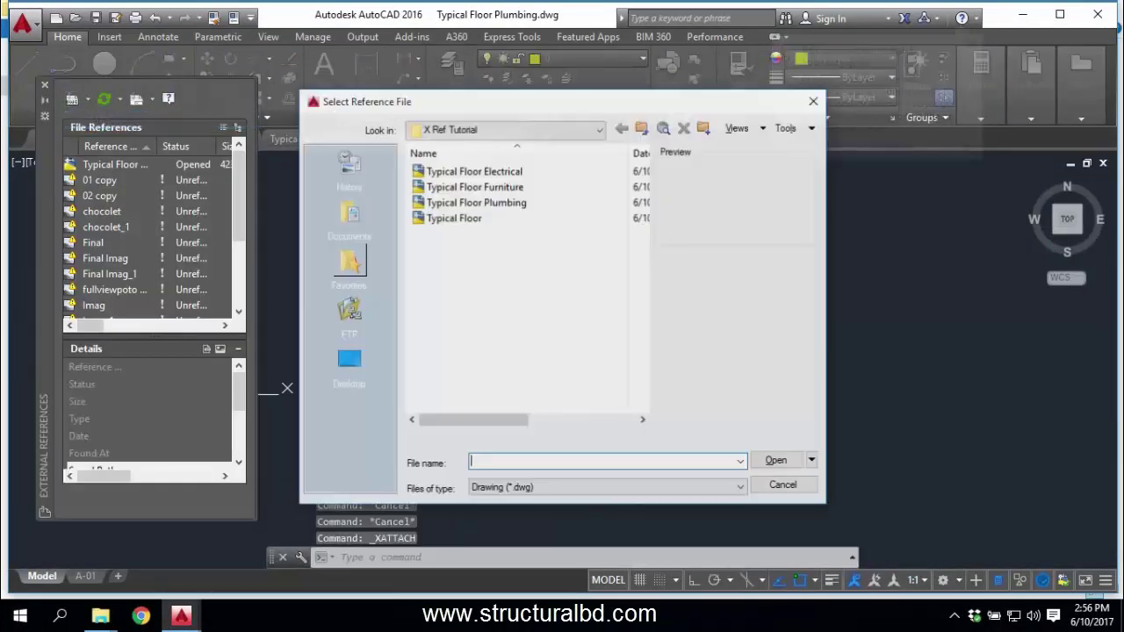
click(450, 218)
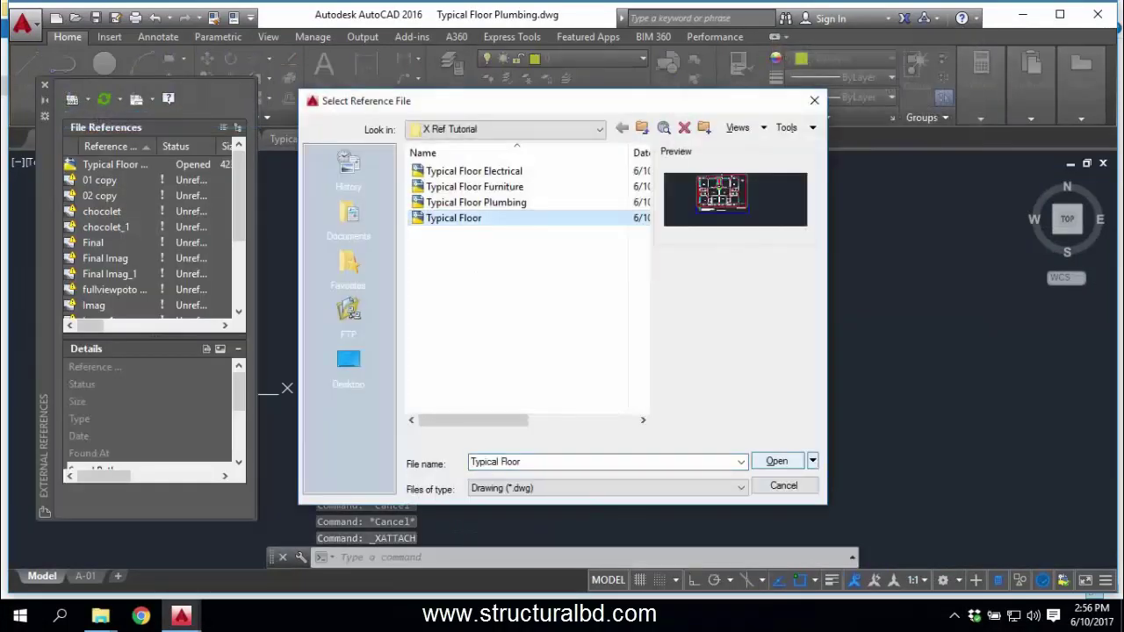
click(778, 461)
Insert the Typical Floor reference at 0,0,0 in the plumbing drawing
click(628, 460)
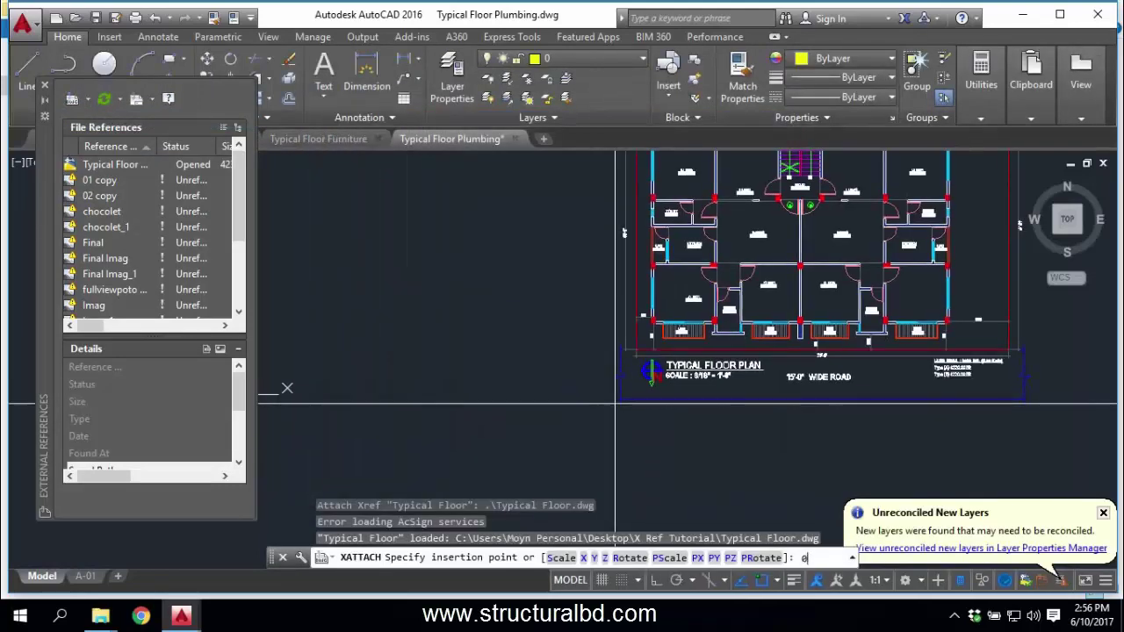
text(0,0,0)
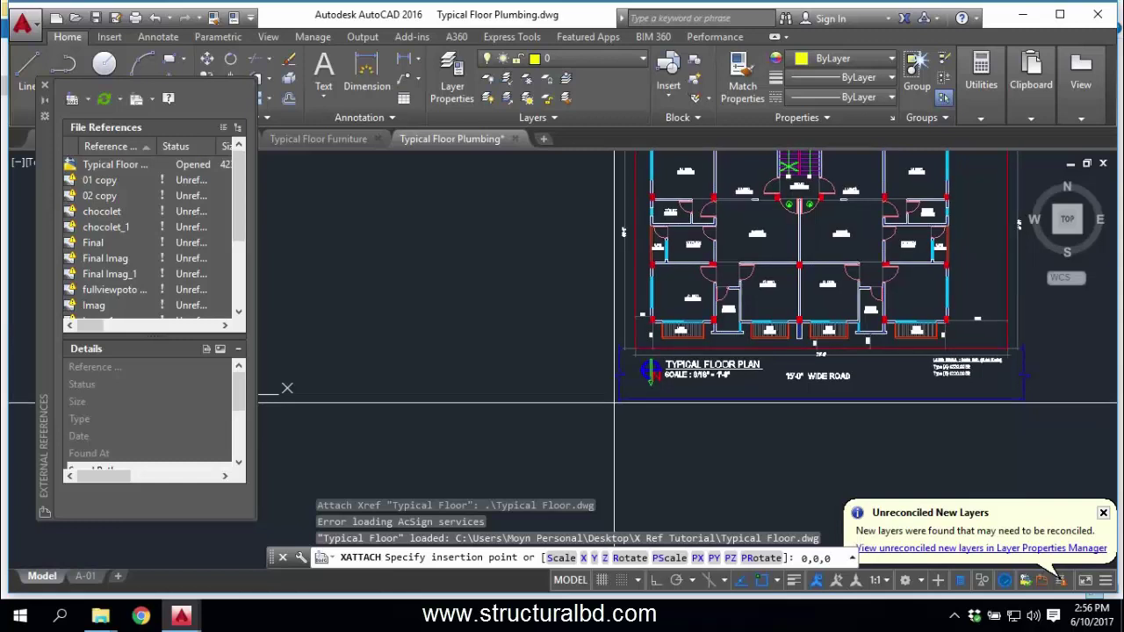
key(Return)
scroll(559, 360, down, 3)
scroll(562, 356, up, 2)
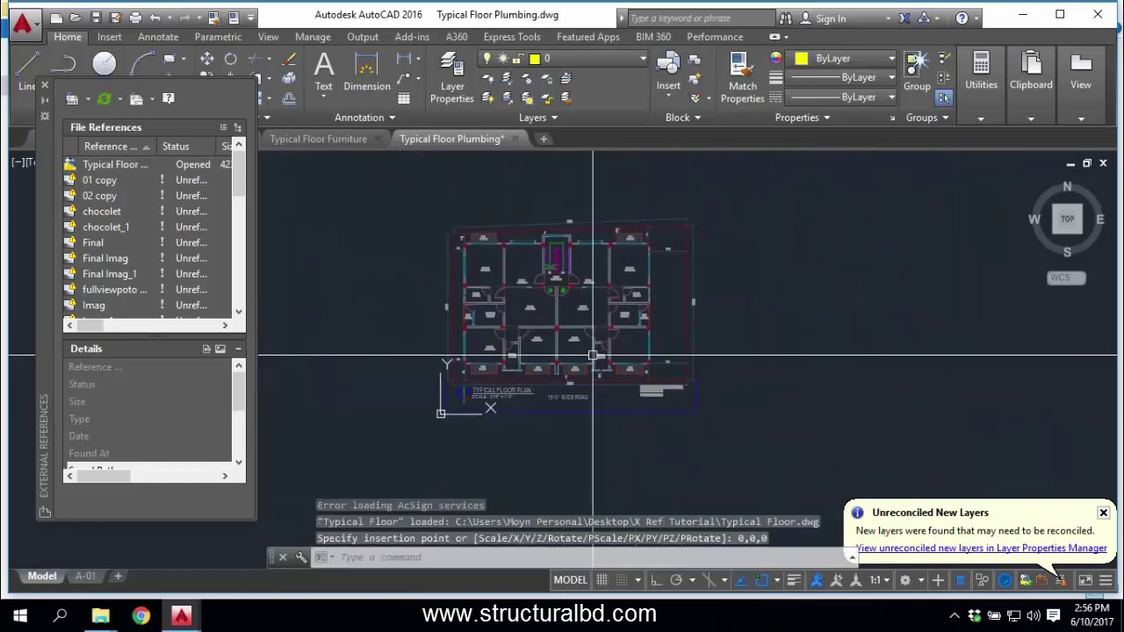
Close the External References manager and save the Typical Floor Plumbing drawing
click(45, 85)
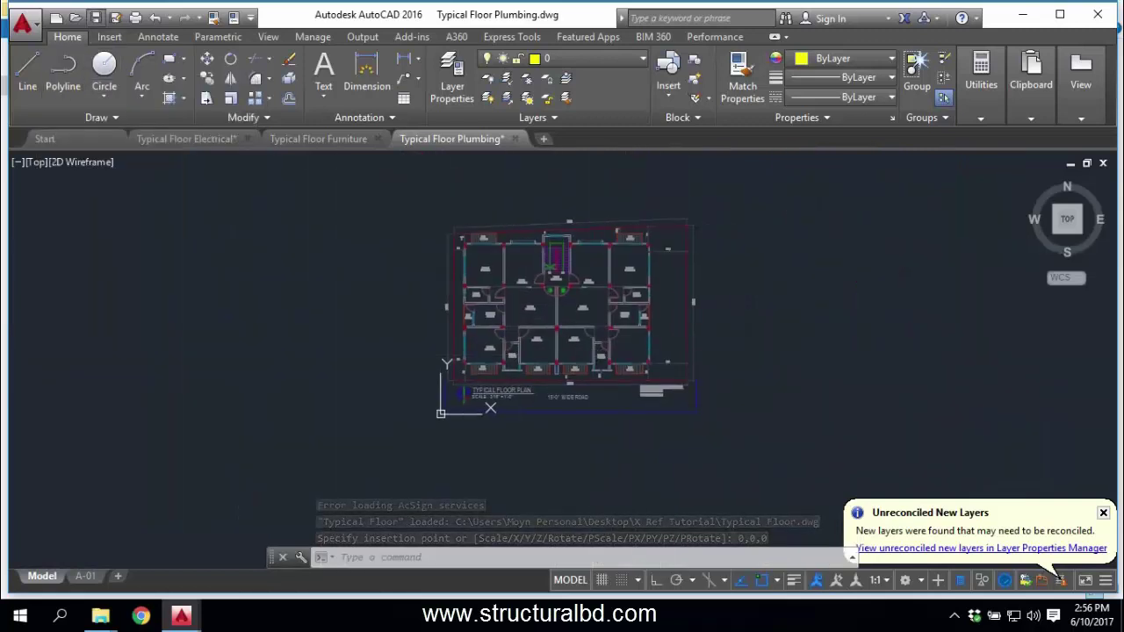
click(96, 17)
middle_drag(533, 307, 519, 306)
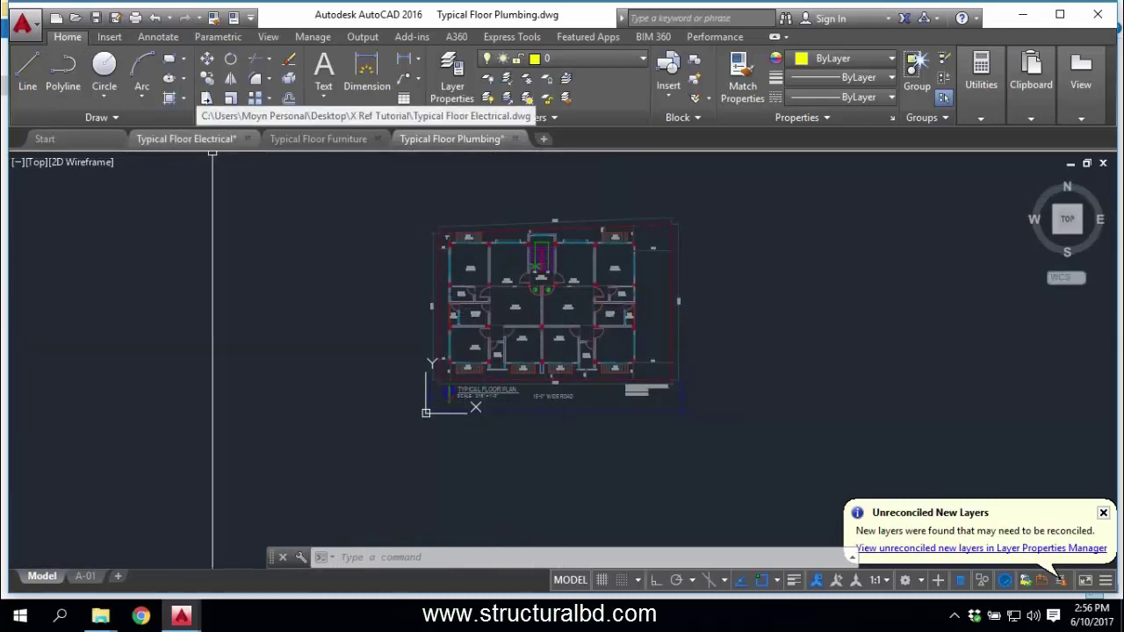
Switch between the electrical, furniture and plumbing drawings to check the attached floor plan in each
click(189, 139)
click(310, 141)
click(221, 140)
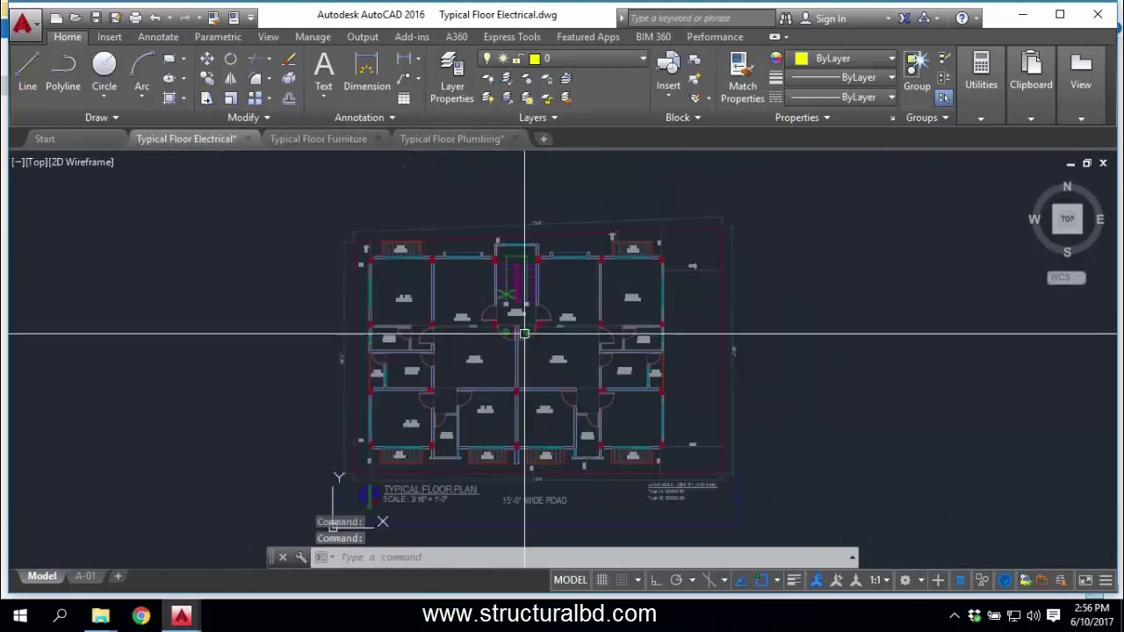
key(ctrl+Tab)
key(ctrl+Tab)
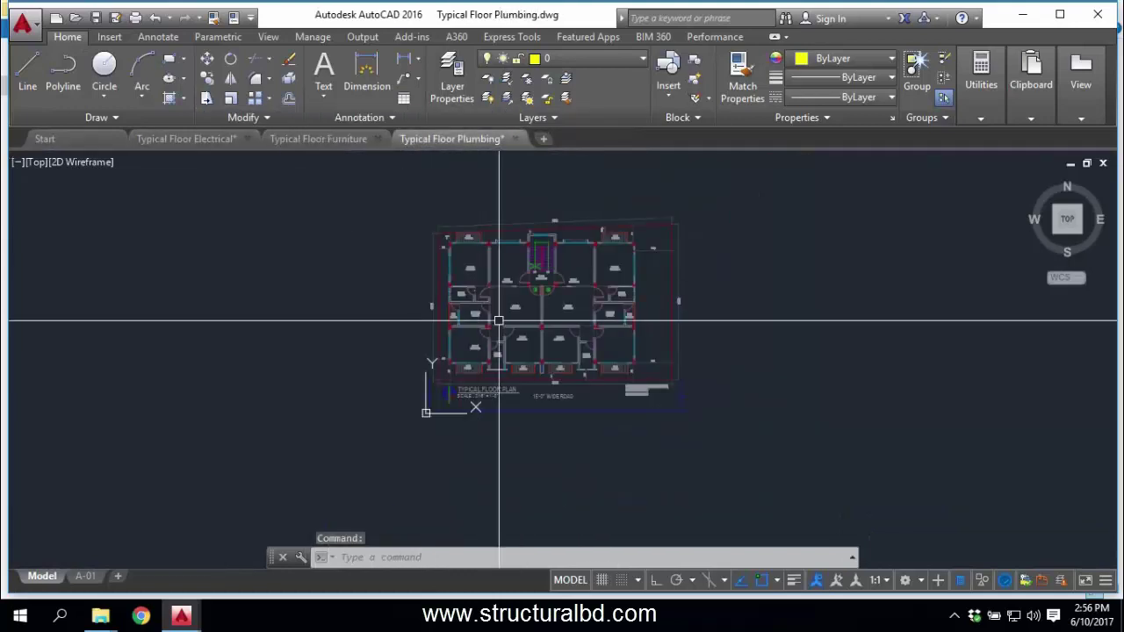
scroll(409, 422, down, 3)
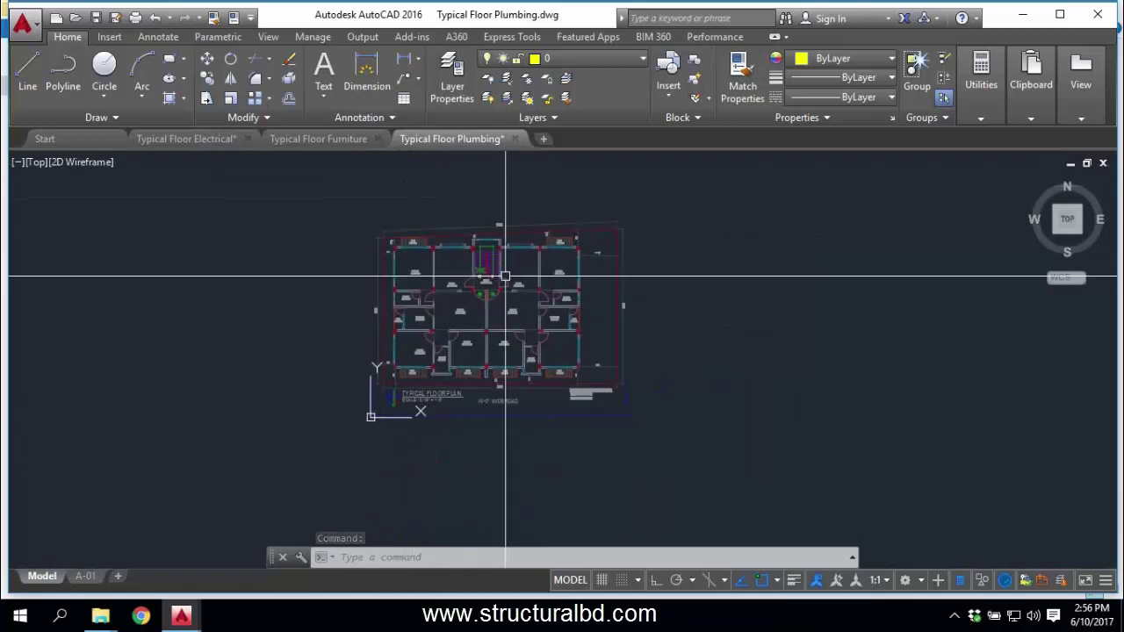
key(ctrl+Tab)
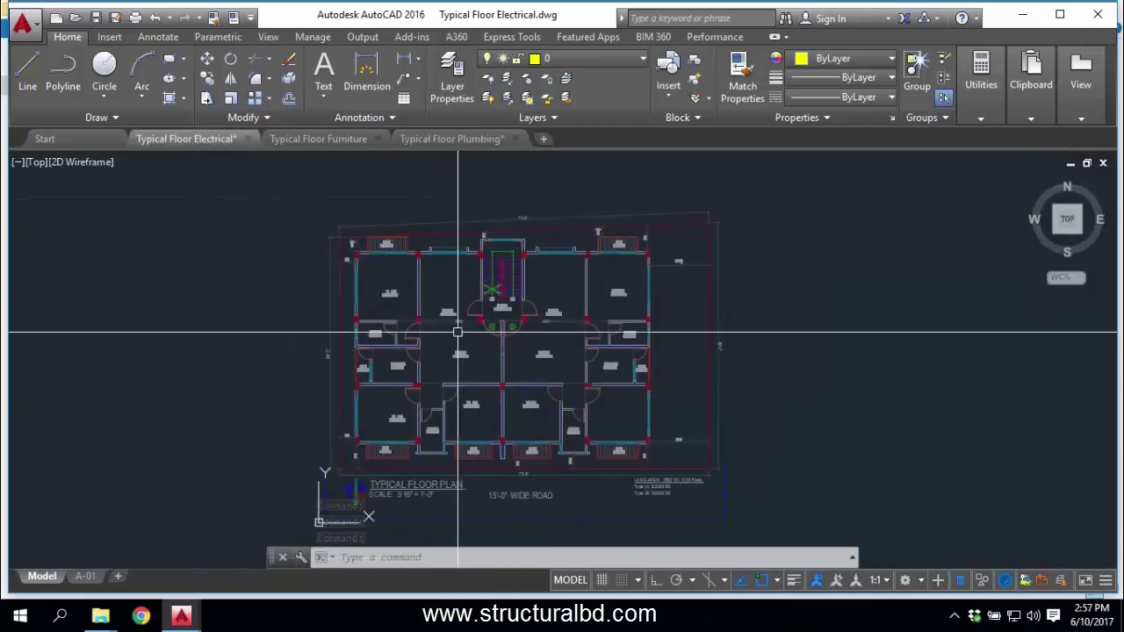
scroll(333, 193, down, 1)
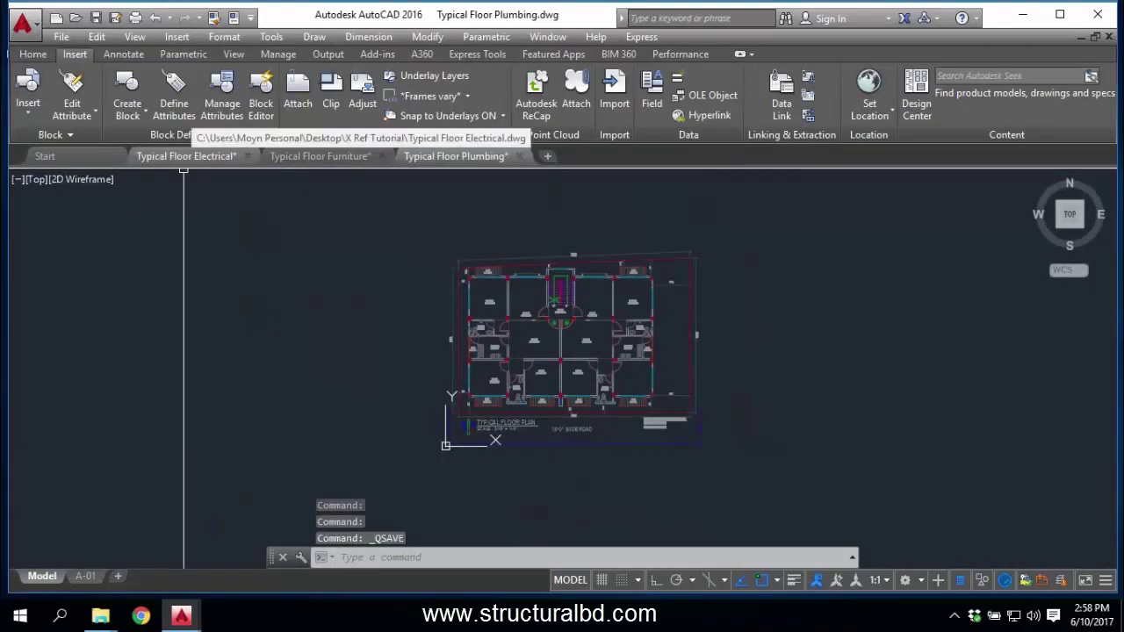
Examine the ceiling fan layout in the electrical drawing and the furniture layout in the furniture drawing over the referenced plan
click(188, 155)
scroll(462, 289, up, 5)
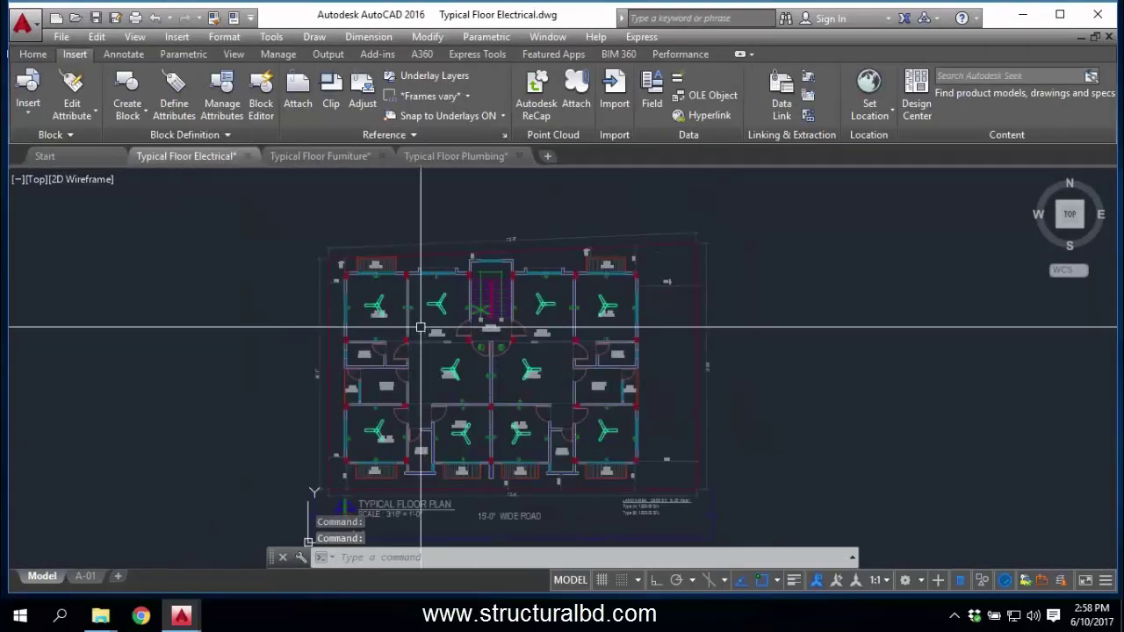
scroll(377, 284, down, 4)
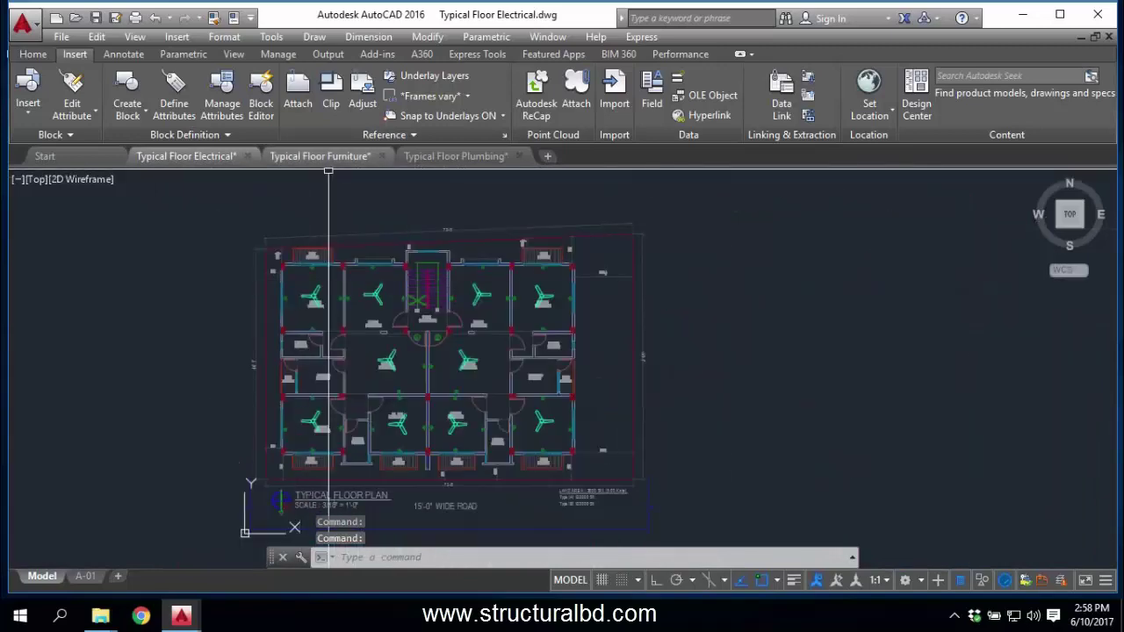
key(ctrl+Tab)
scroll(439, 271, up, 3)
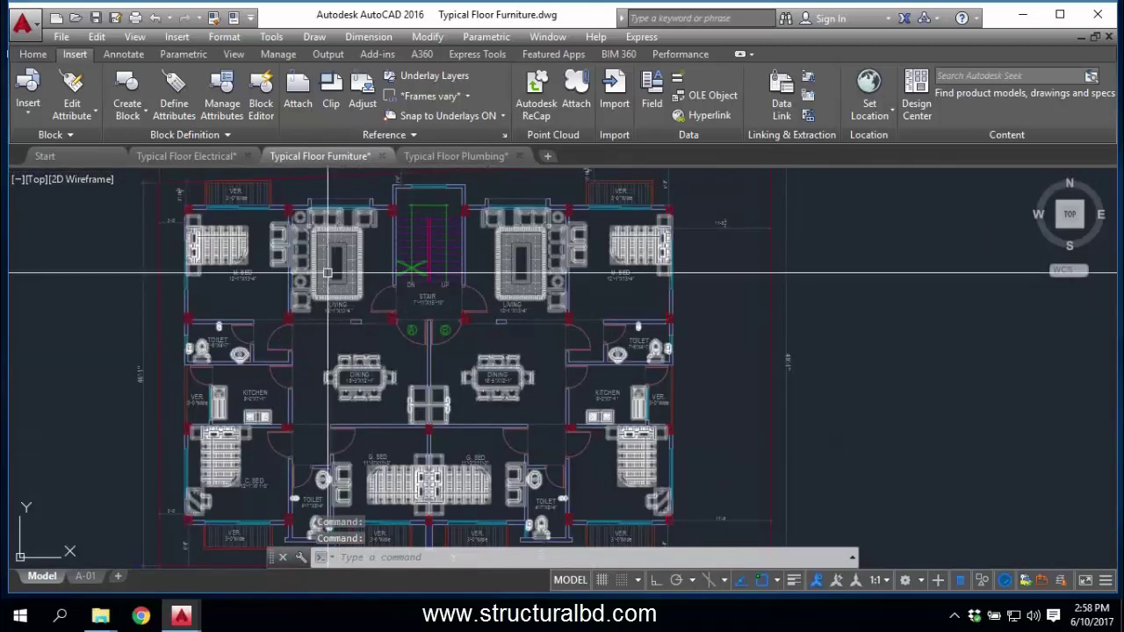
Examine the toilet and kitchen fixtures in the Typical Floor Plumbing drawing, and return to the view of the whole plan
key(ctrl+Tab)
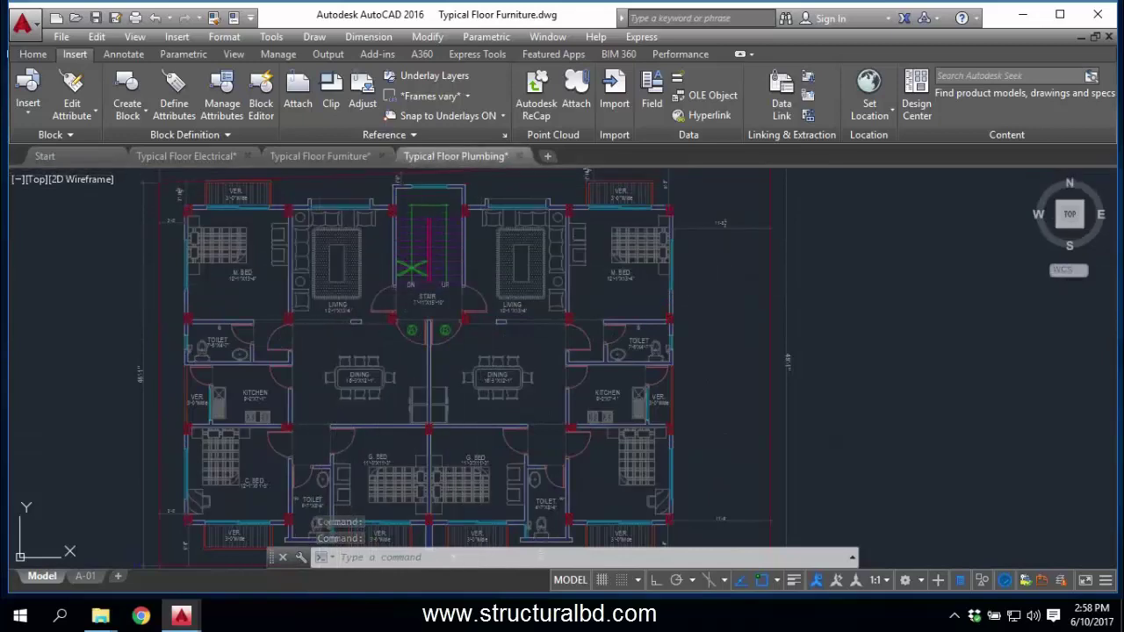
scroll(493, 329, up, 3)
middle_drag(532, 347, 419, 331)
scroll(415, 328, up, 3)
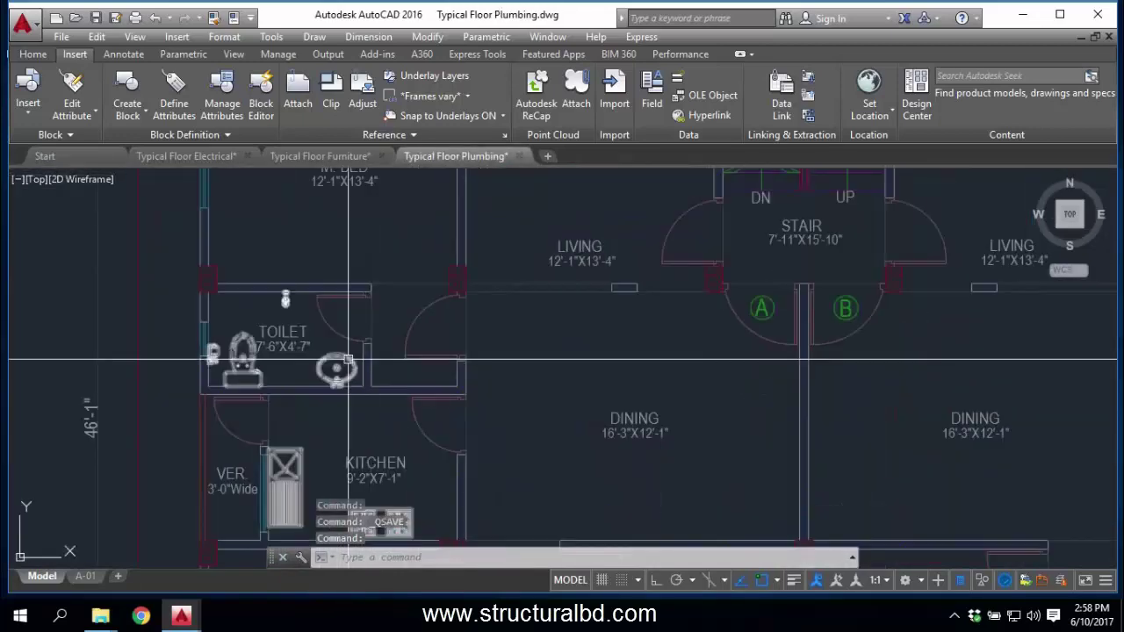
scroll(527, 289, down, 4)
middle_drag(631, 321, 526, 345)
middle_drag(354, 299, 401, 300)
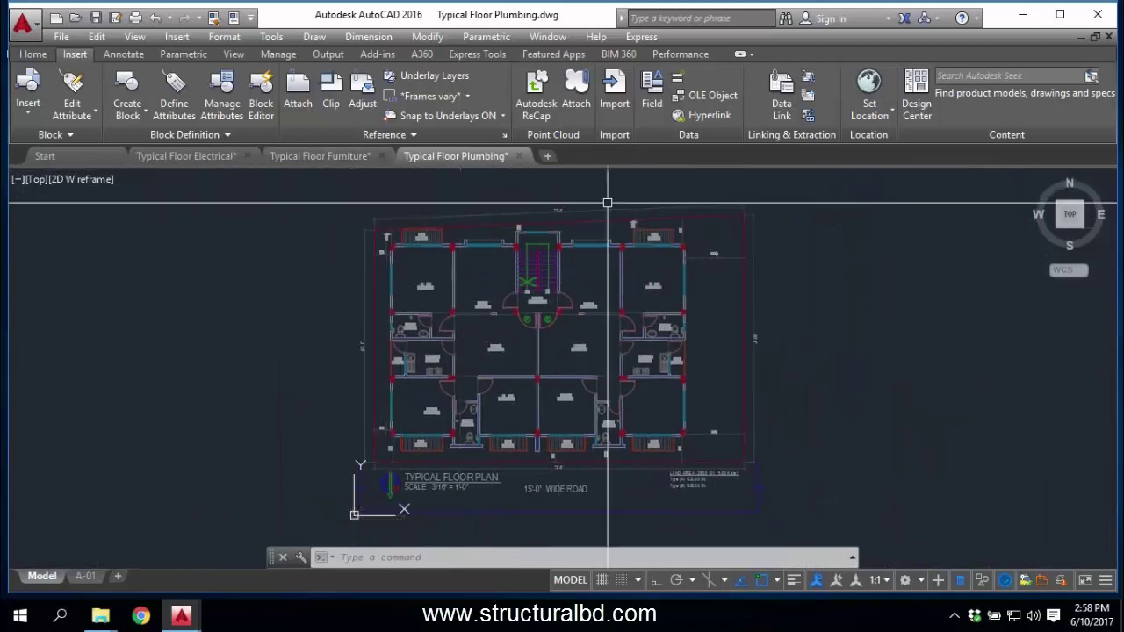
Open the base Typical Floor drawing from the X Ref Tutorial folder
scroll(494, 298, up, 5)
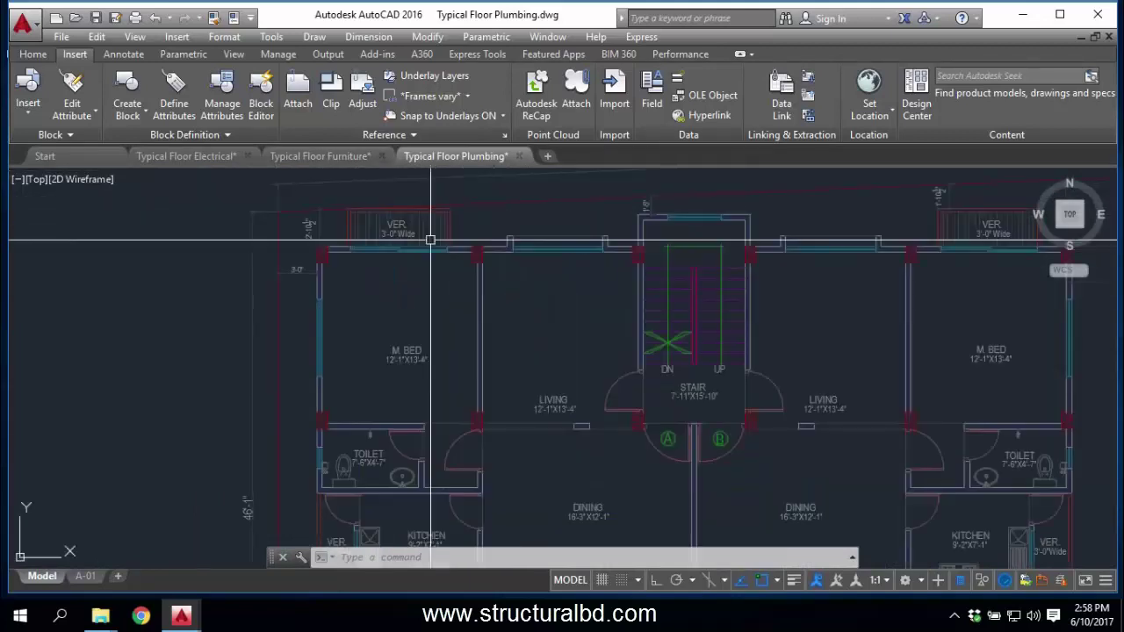
scroll(434, 258, down, 2)
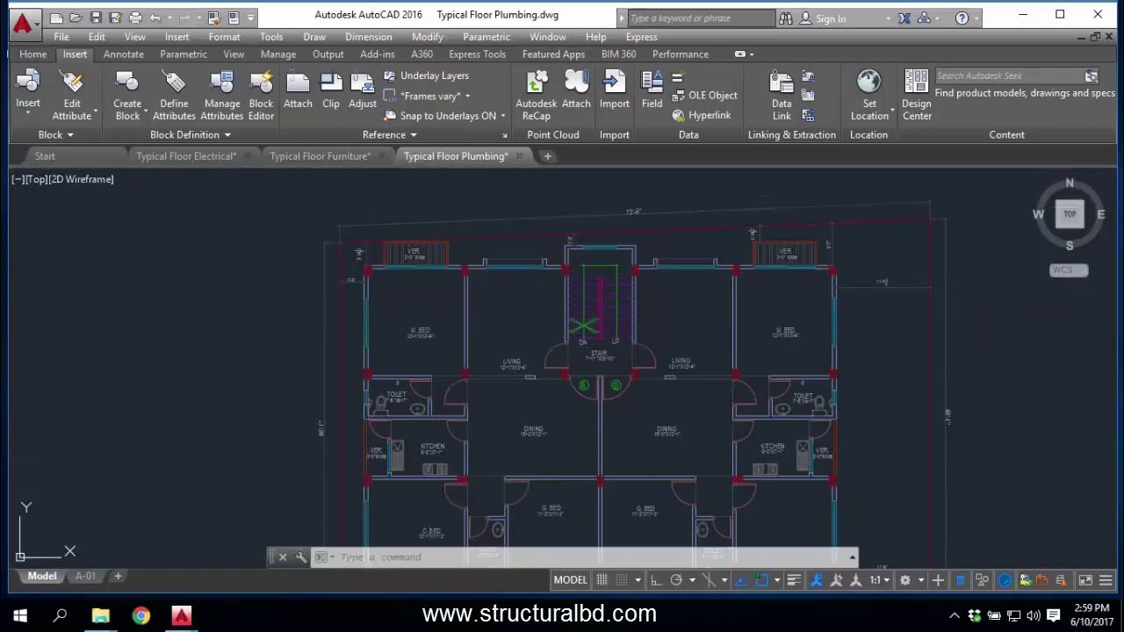
click(181, 616)
double_click(216, 373)
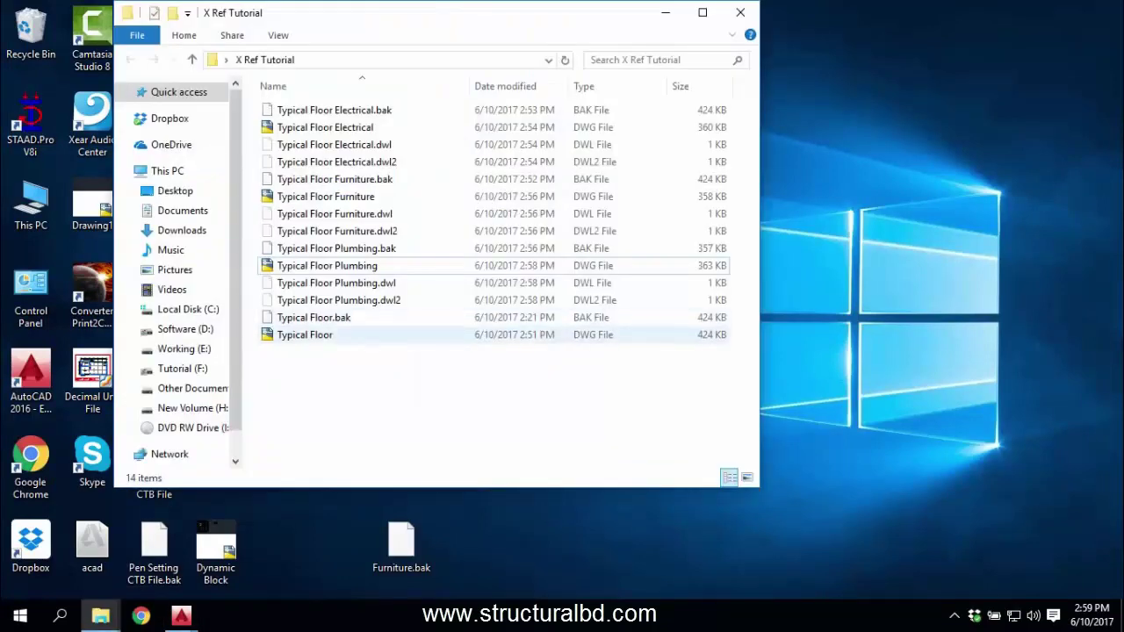
double_click(303, 335)
Move the M. BED door in the passage beside the toilet, with its threshold line, up into the bedroom of unit A
scroll(442, 353, up, 5)
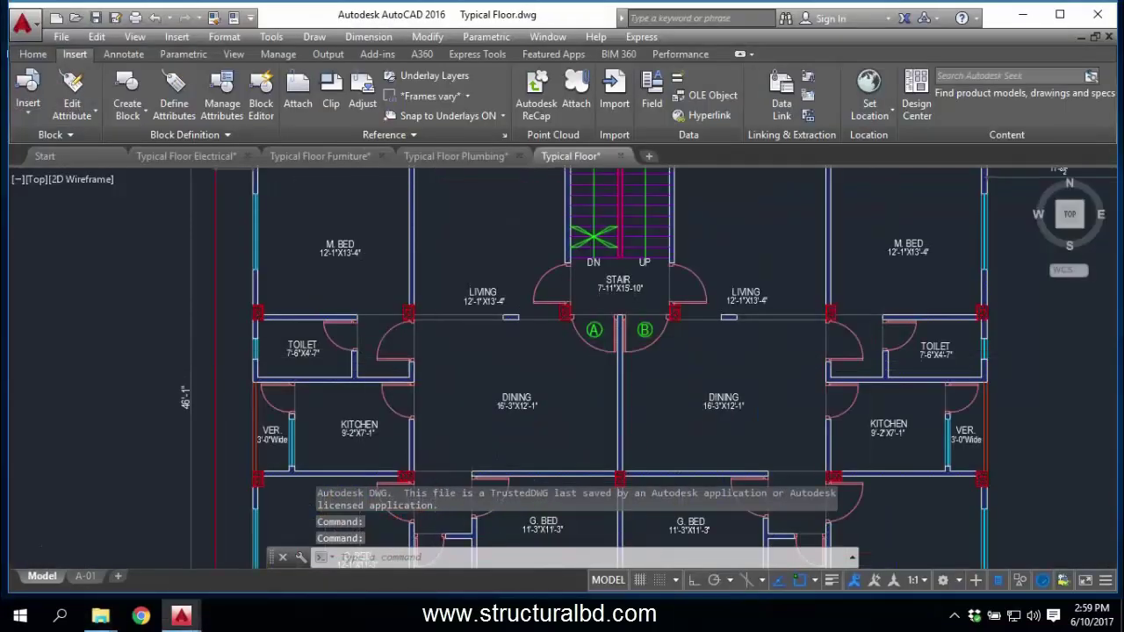
scroll(395, 355, down, 4)
scroll(390, 358, up, 4)
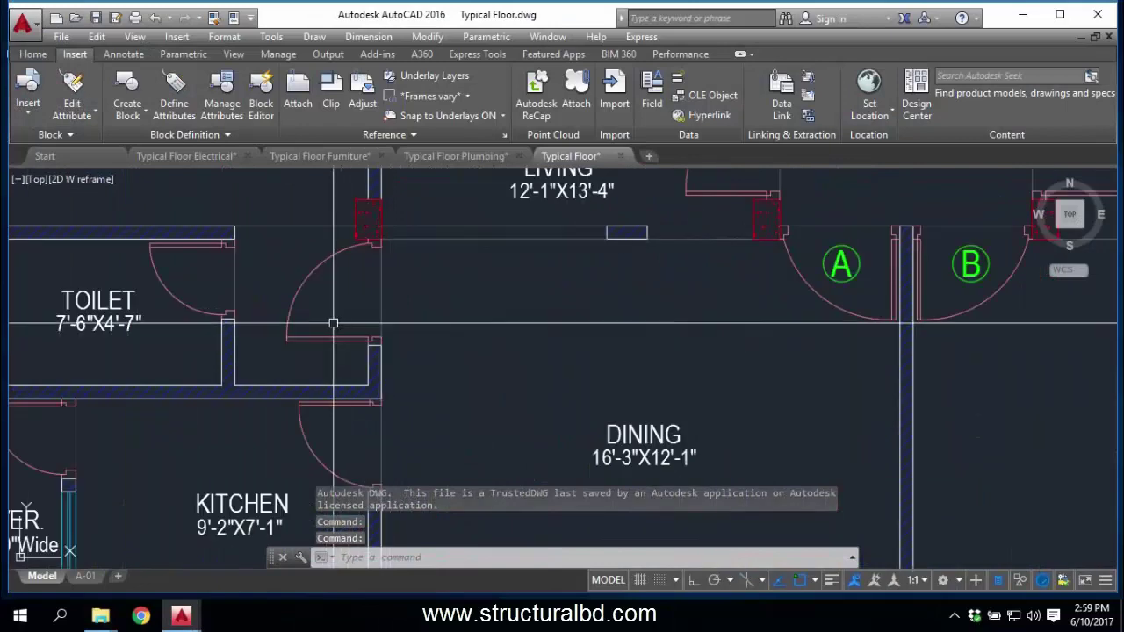
middle_drag(391, 299, 449, 355)
click(450, 356)
click(368, 327)
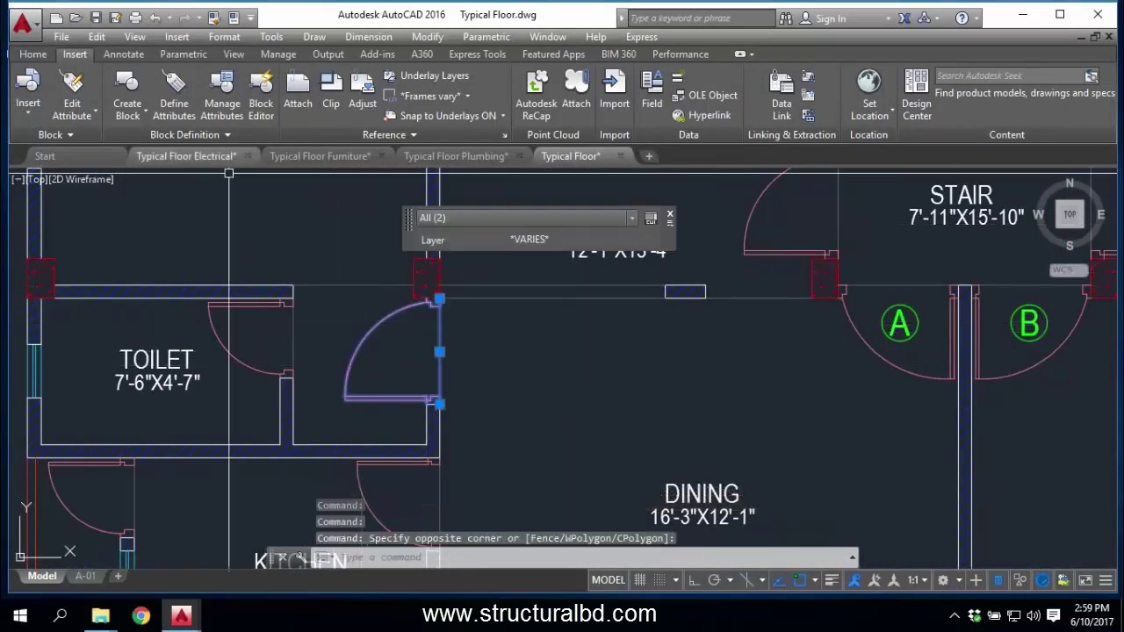
click(33, 54)
click(207, 78)
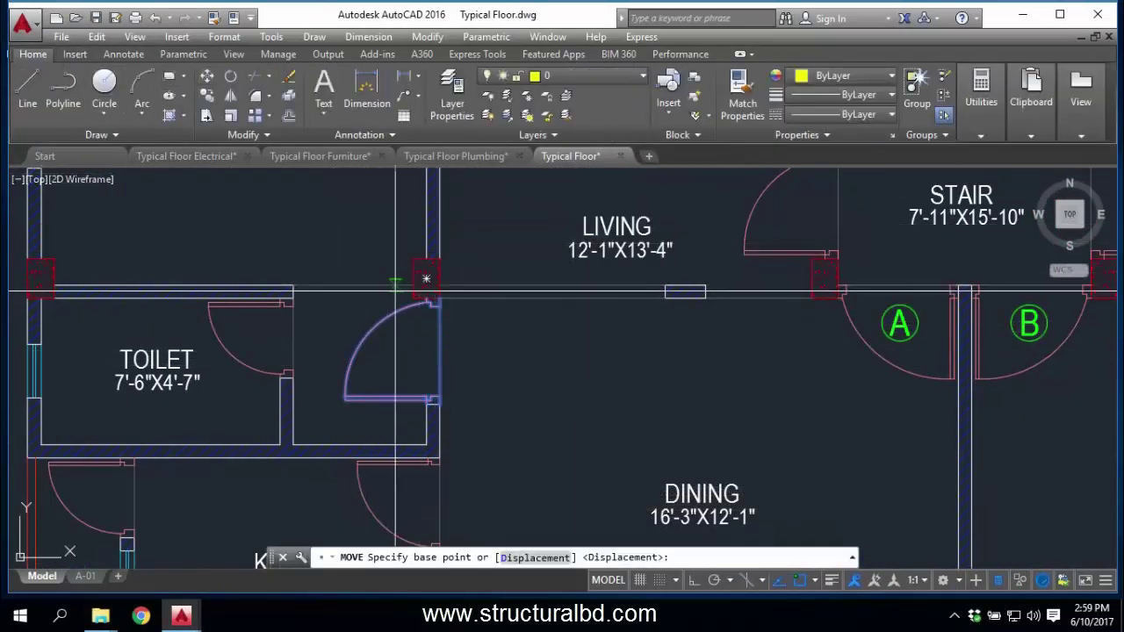
click(414, 347)
middle_drag(339, 195, 354, 281)
click(354, 280)
key(Escape)
Rotate the relocated door 90 degrees clockwise about the midpoint of its threshold line, with Ortho on
click(403, 341)
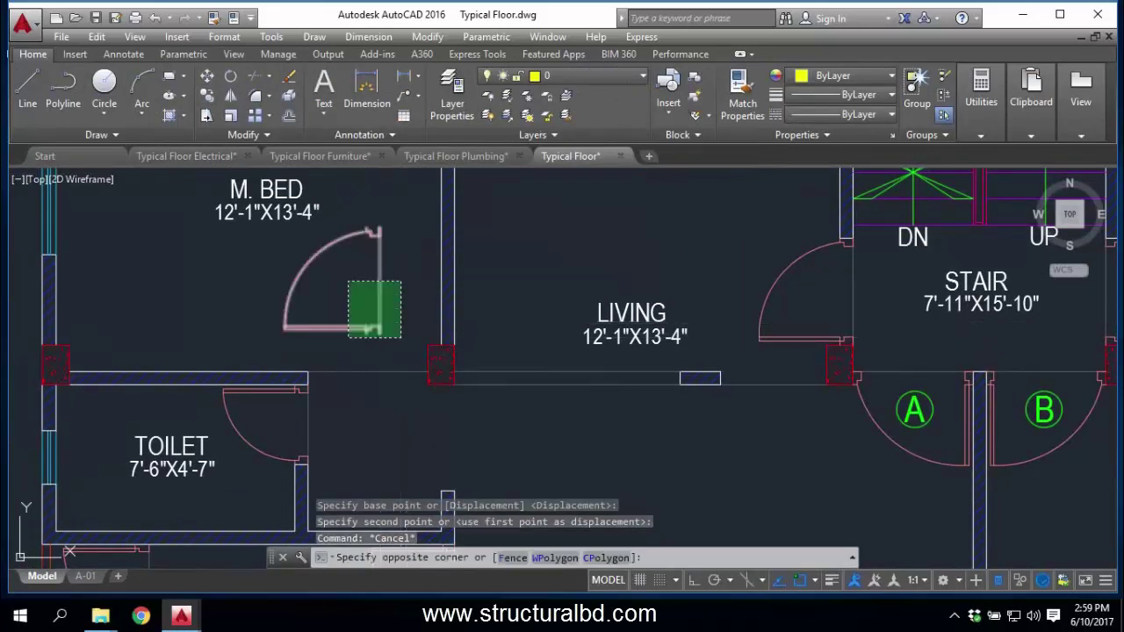
click(346, 283)
text(ro)
key(Return)
click(379, 281)
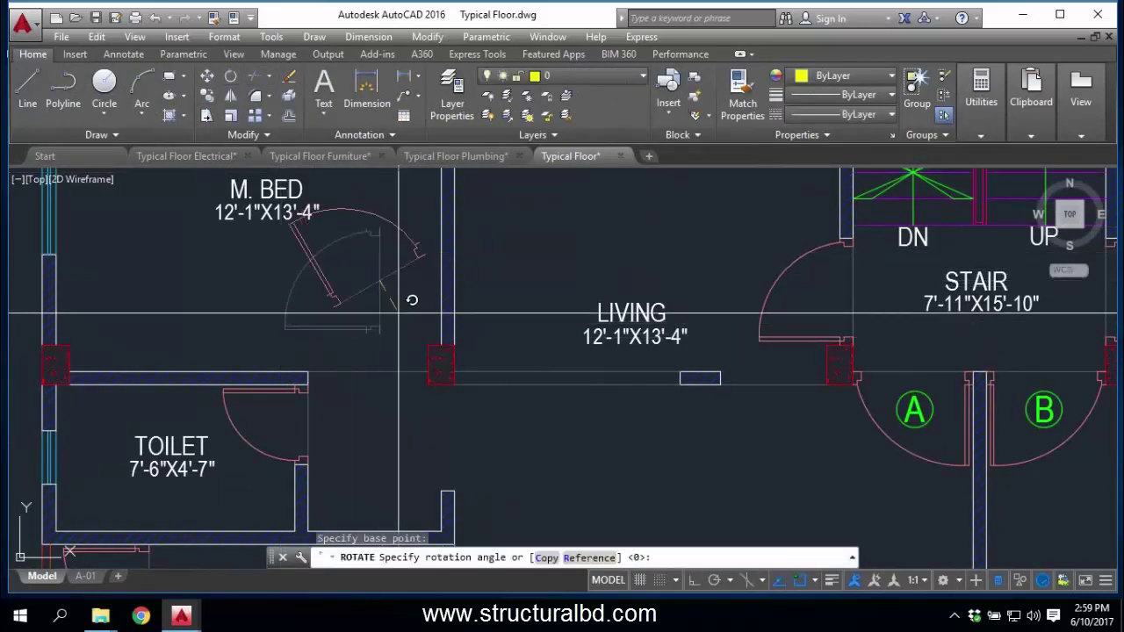
key(F8)
click(392, 405)
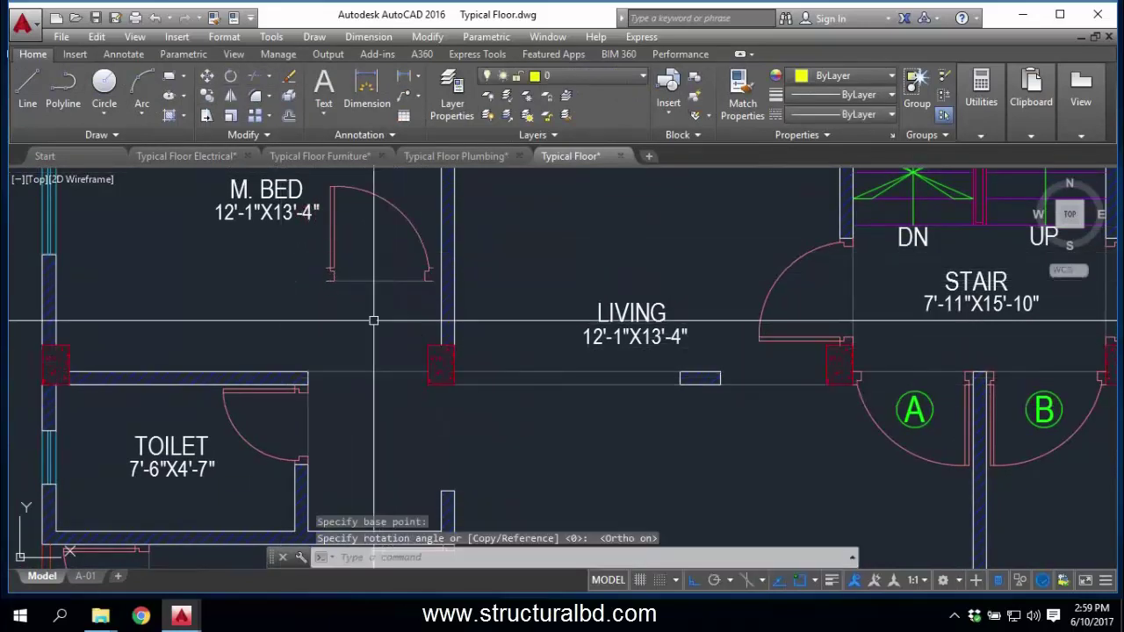
Move the rotated door down into the wall line between M. BED and the passage, with its jamb against the column
click(374, 321)
click(324, 259)
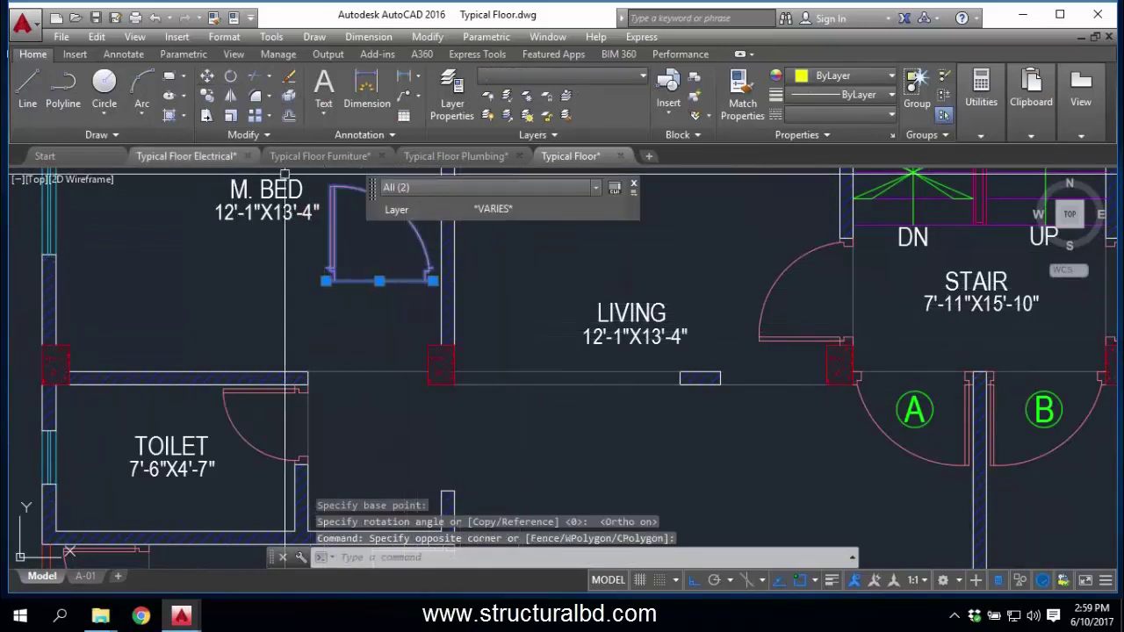
text(m)
key(Return)
scroll(453, 372, up, 4)
click(430, 354)
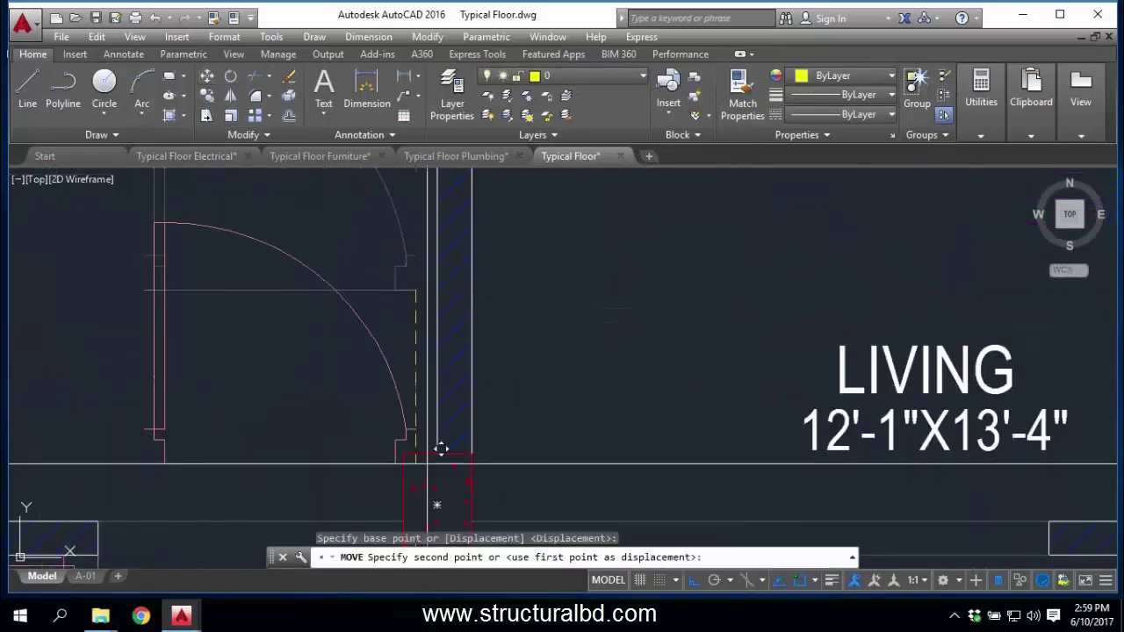
key(Escape)
Move the end line of the toilet's upper wall across to the near jamb of the relocated door
scroll(366, 407, up, 5)
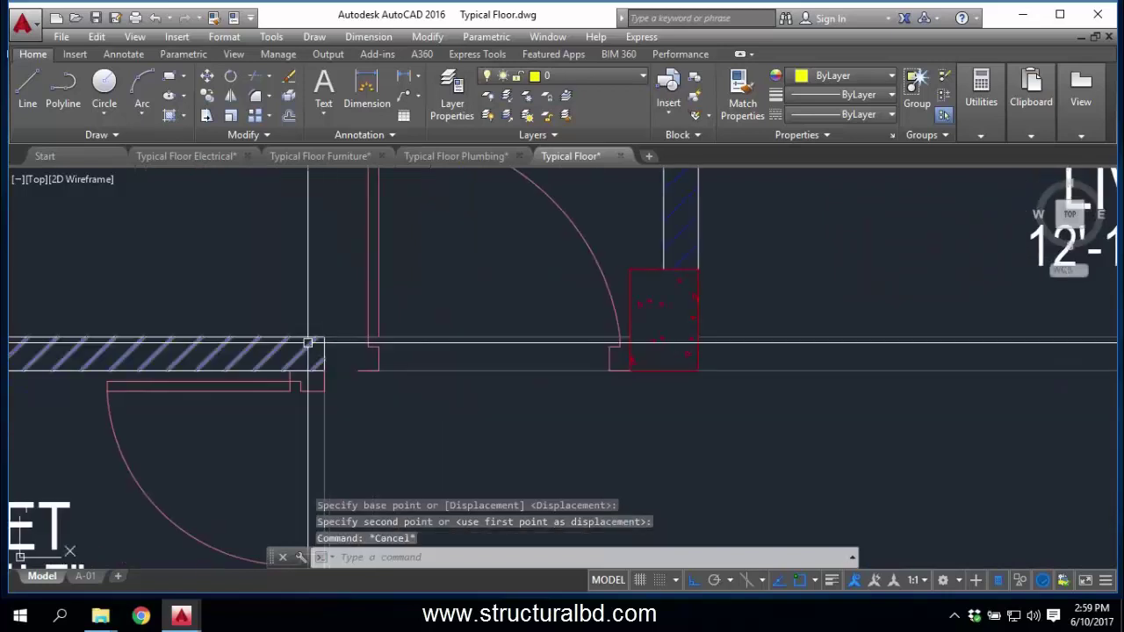
click(342, 355)
click(206, 76)
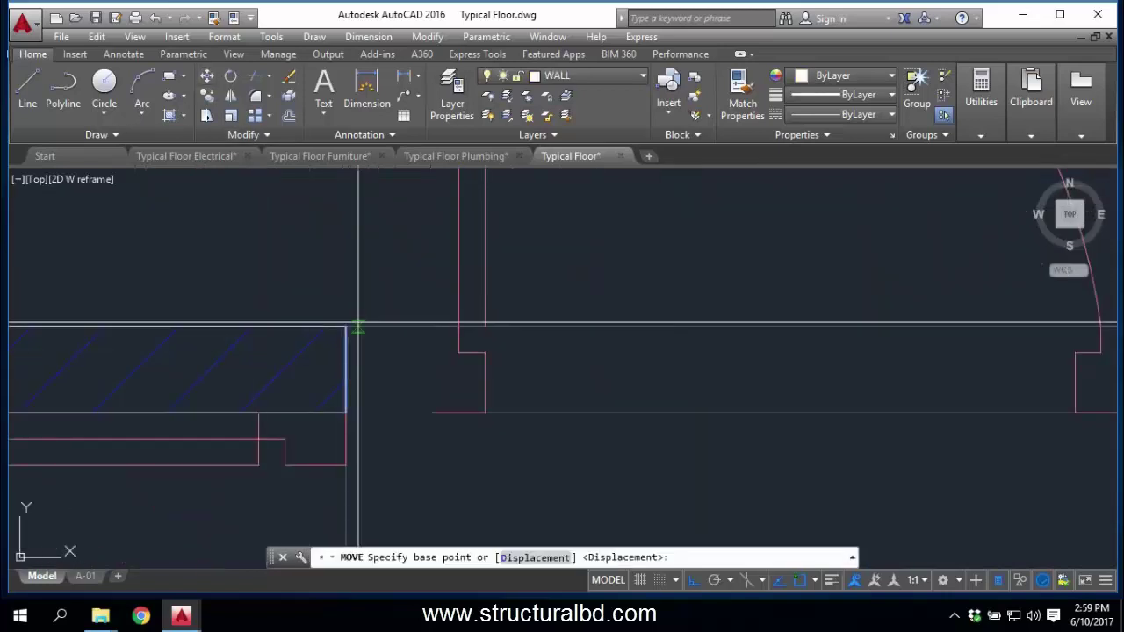
click(345, 410)
click(436, 404)
key(Escape)
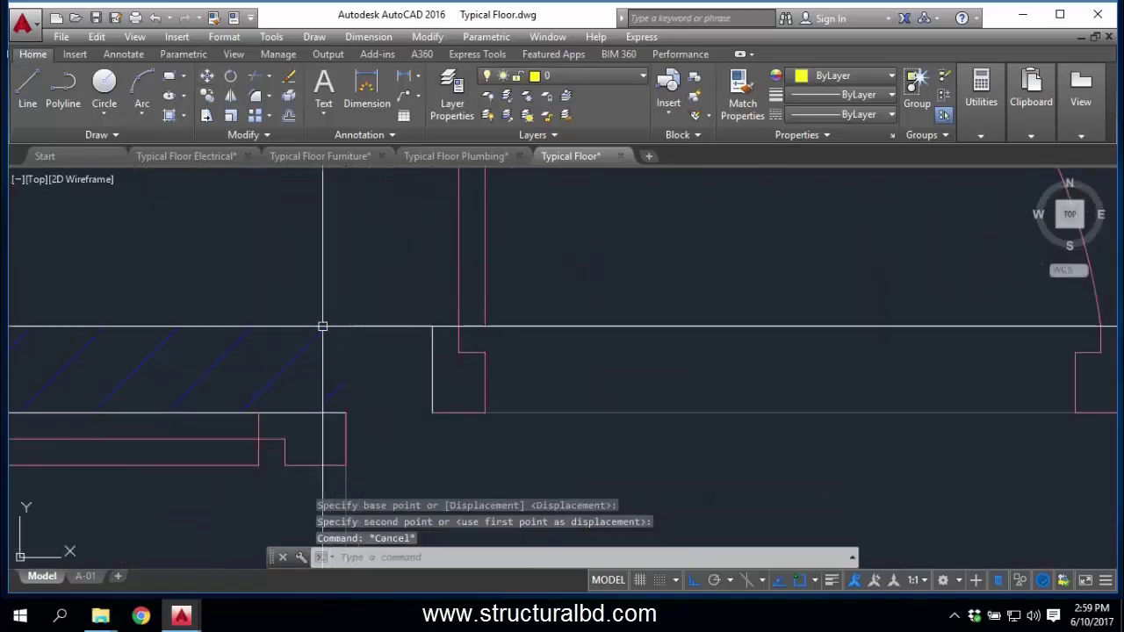
Stretch both face lines of the toilet's upper wall to meet the moved end line at the door jamb
click(353, 336)
click(345, 327)
click(432, 326)
key(Escape)
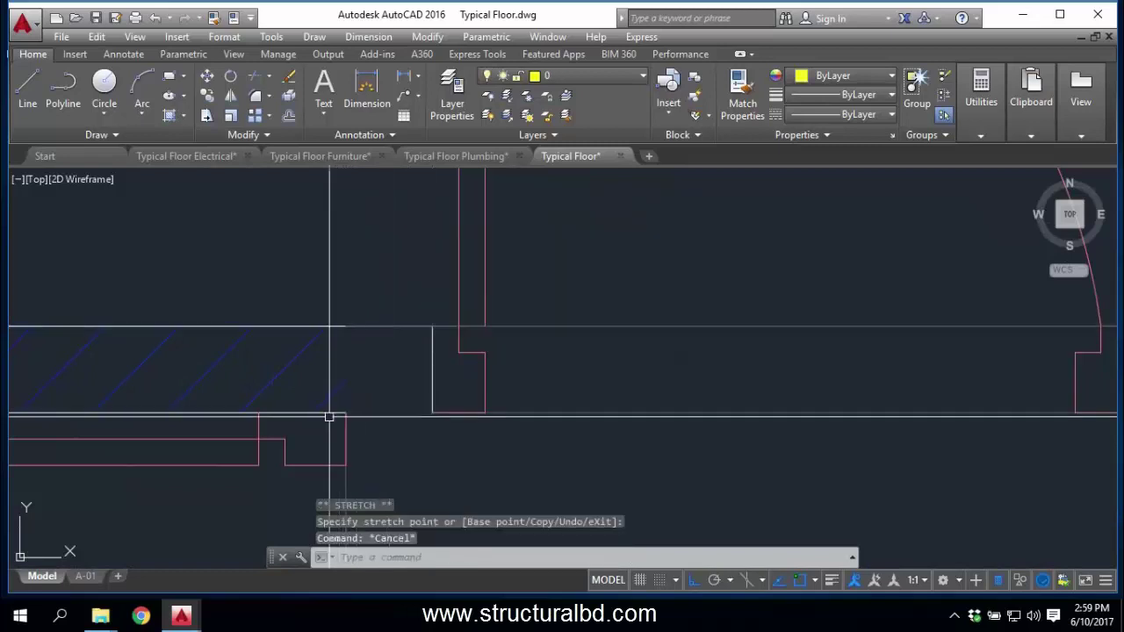
click(329, 415)
click(346, 412)
key(Escape)
Stretch the hatch of the toilet's upper wall to the new wall end at the door jamb
click(389, 339)
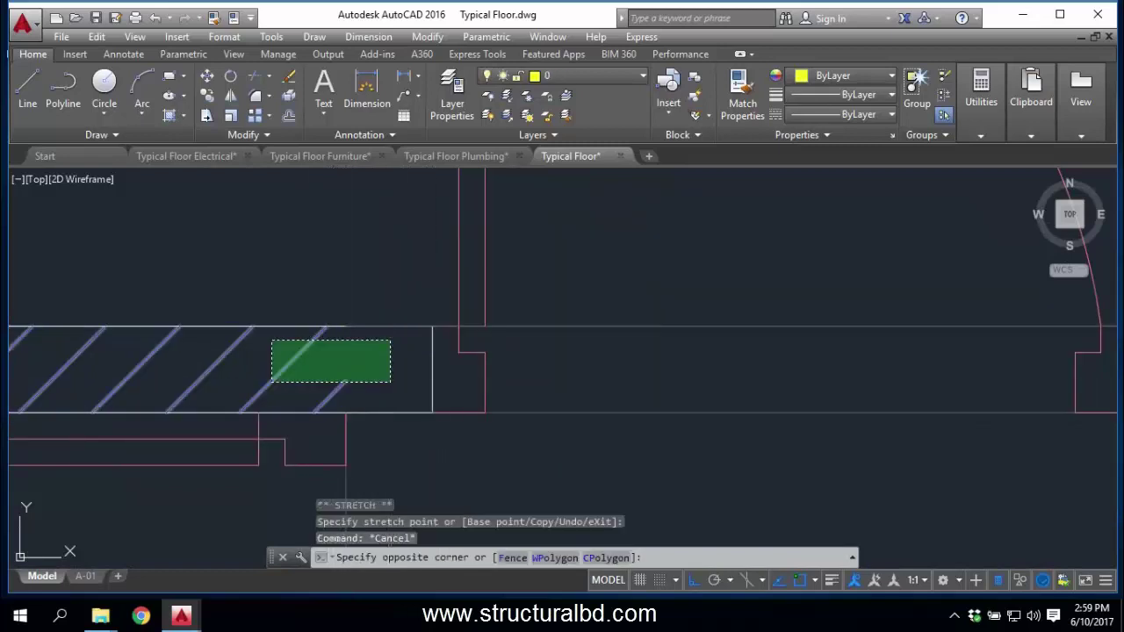
click(271, 381)
click(345, 369)
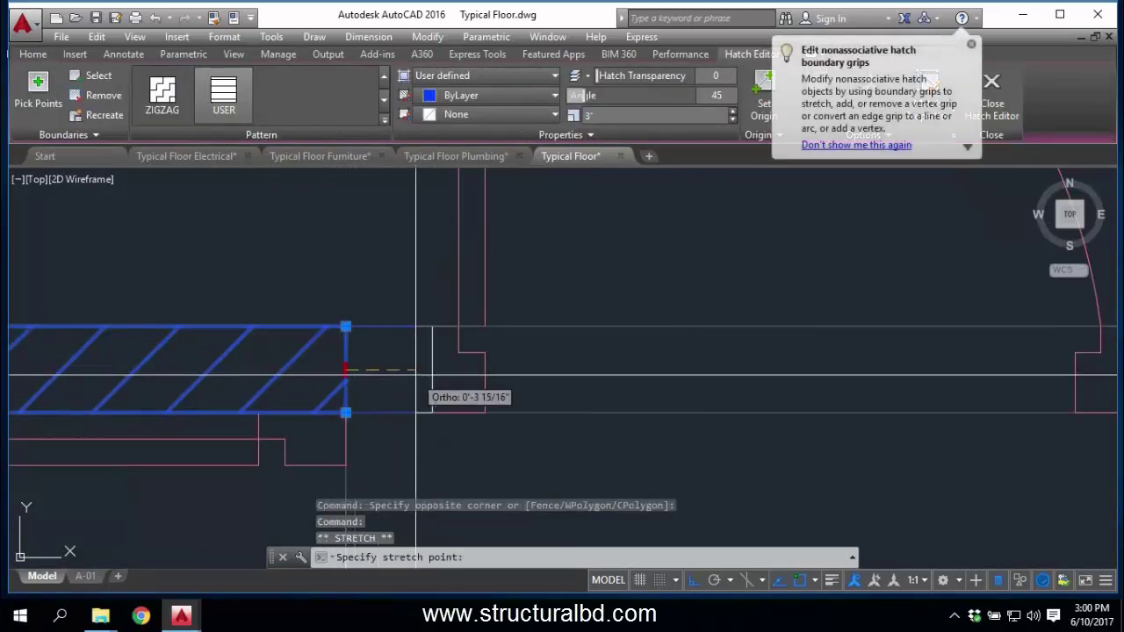
key(Escape)
scroll(422, 365, down, 5)
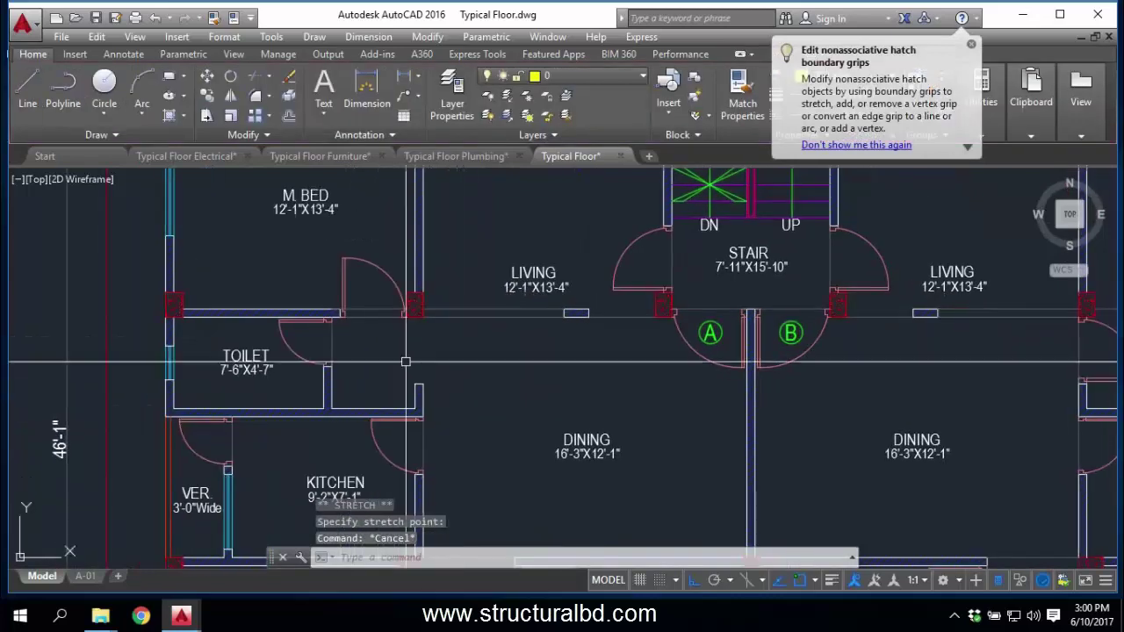
Extend the inner face line of the wall above the kitchen to the outer face of the short wall stub
scroll(356, 386, up, 6)
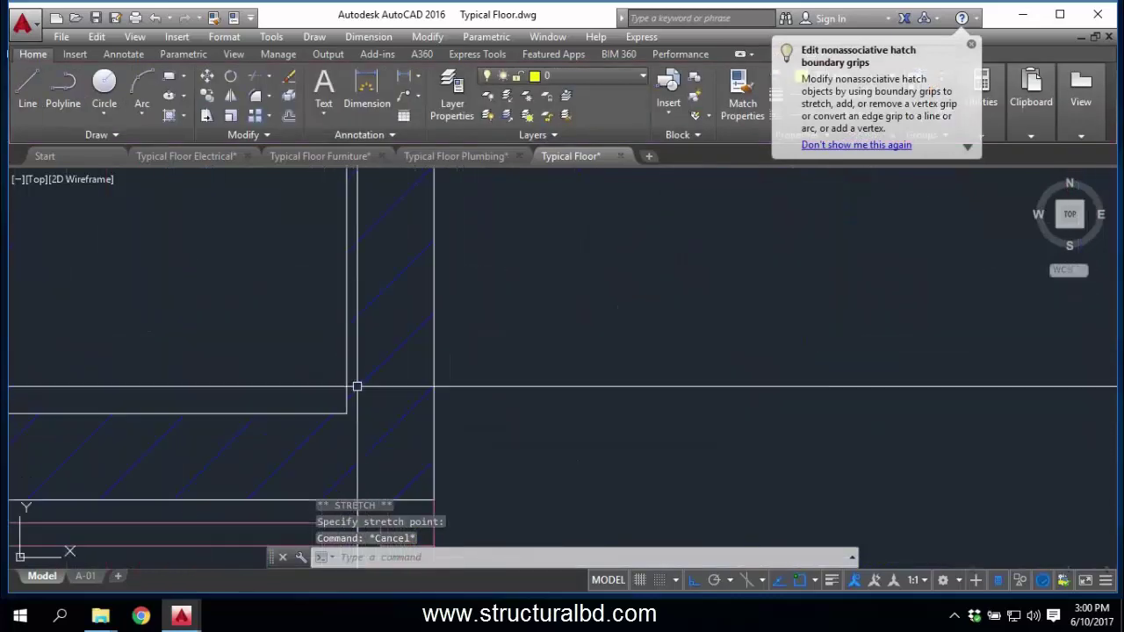
click(301, 409)
click(346, 411)
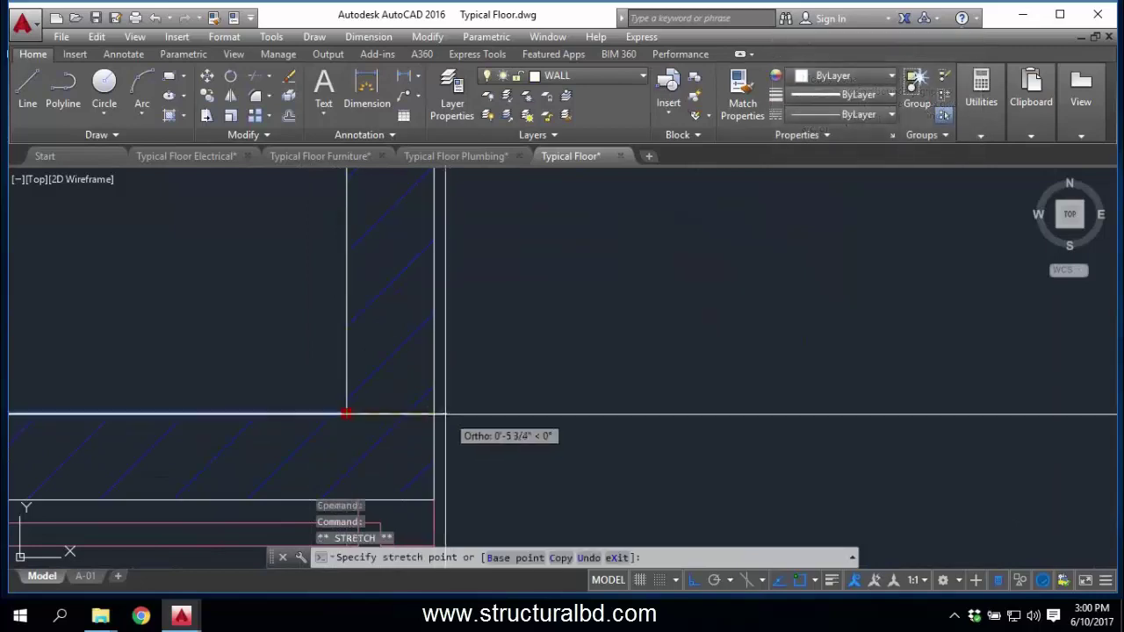
scroll(381, 409, down, 2)
key(Escape)
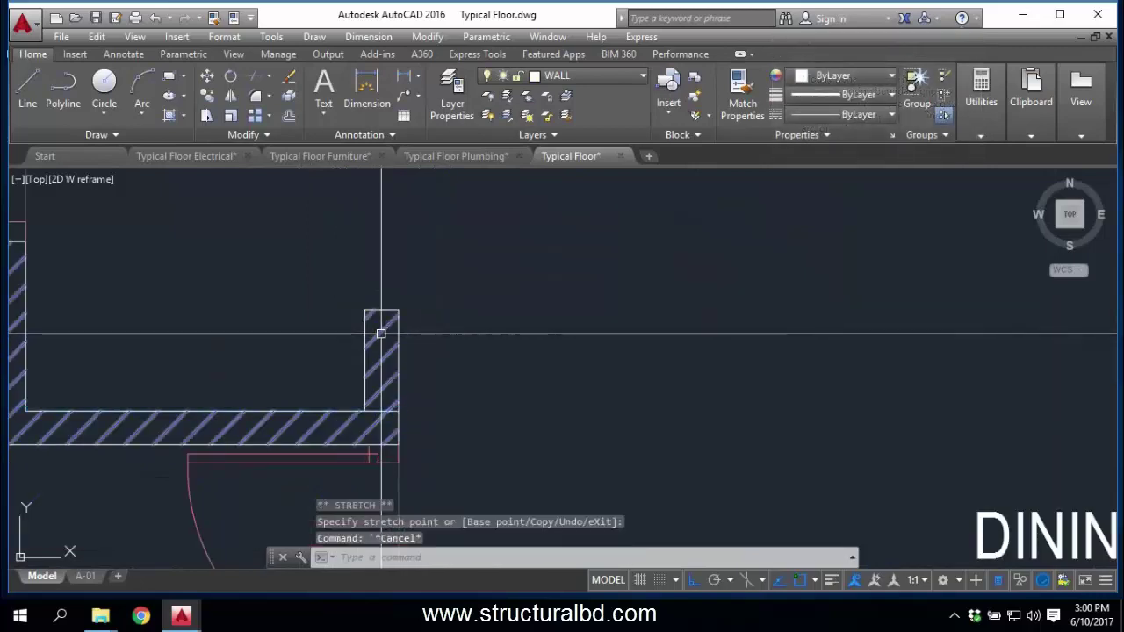
Pull the hatch of the short wall stub back to the horizontal wall, and delete the stub's end line and inner line
click(390, 310)
click(383, 310)
click(381, 411)
key(Escape)
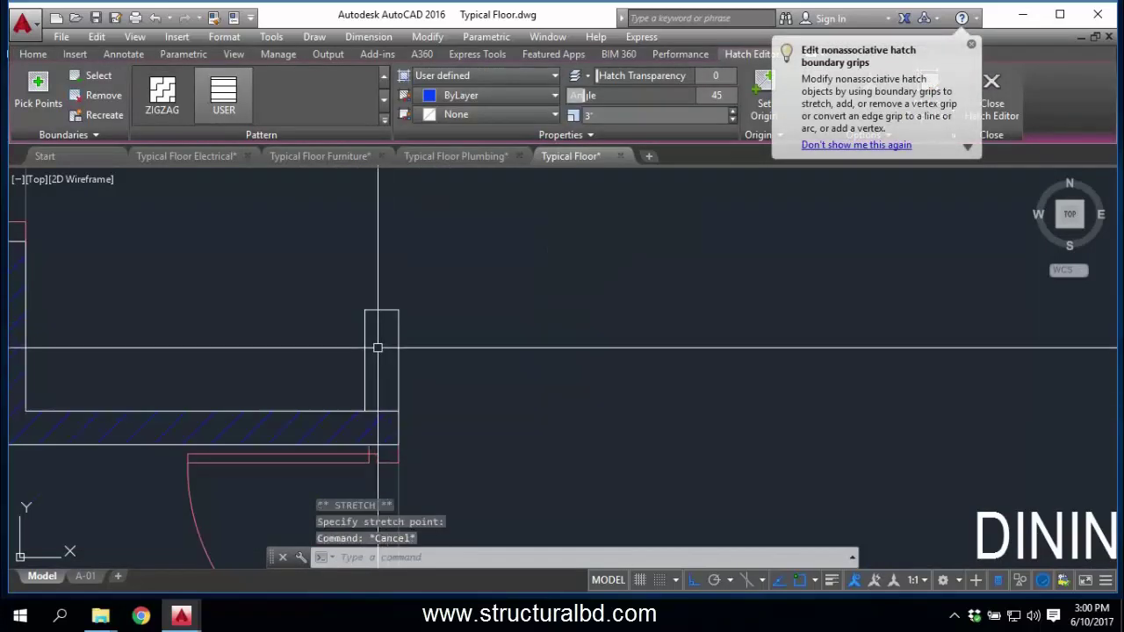
click(378, 348)
click(333, 292)
key(Delete)
Shorten the stub's remaining outer line down to the inner face of the horizontal wall
click(420, 348)
click(336, 291)
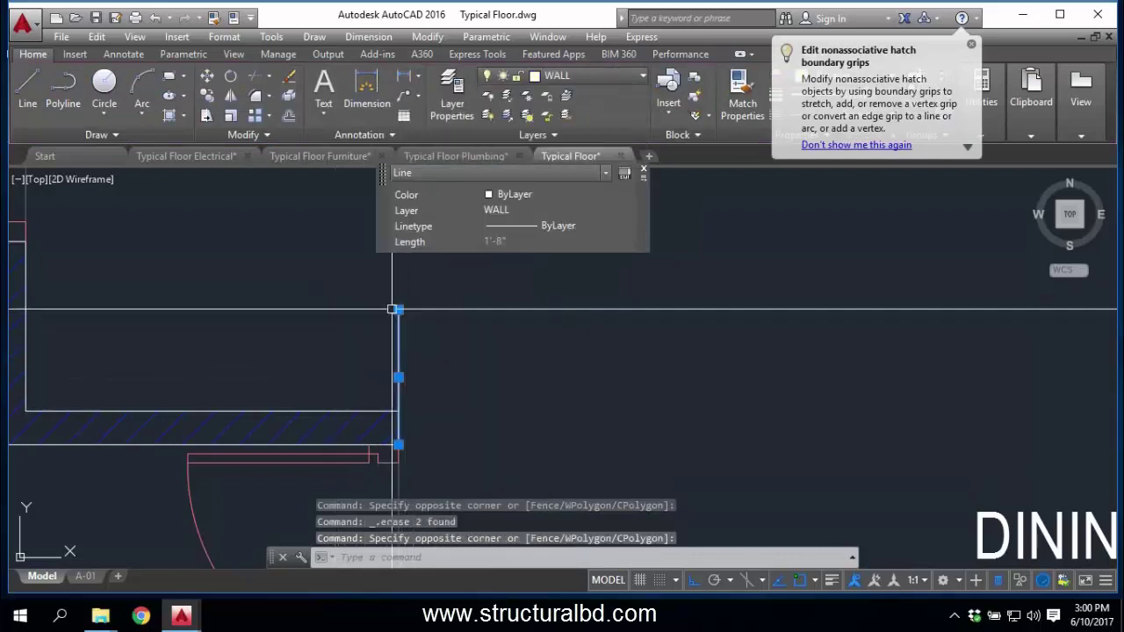
click(398, 310)
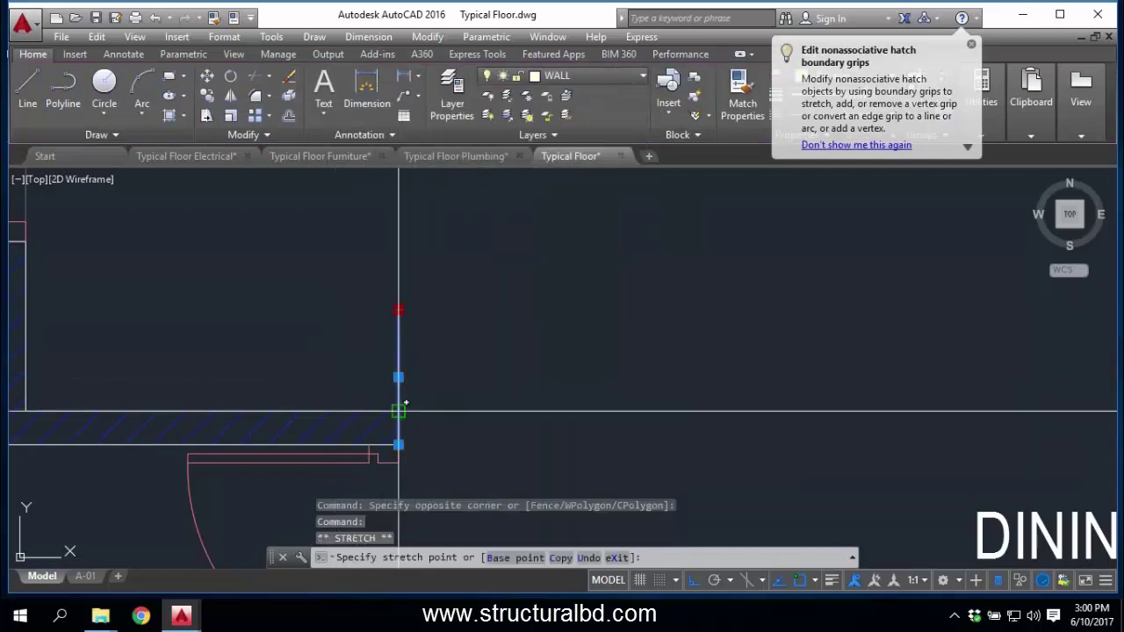
scroll(400, 401, down, 3)
key(Escape)
Save the edited Typical Floor drawing and close it
scroll(436, 377, down, 5)
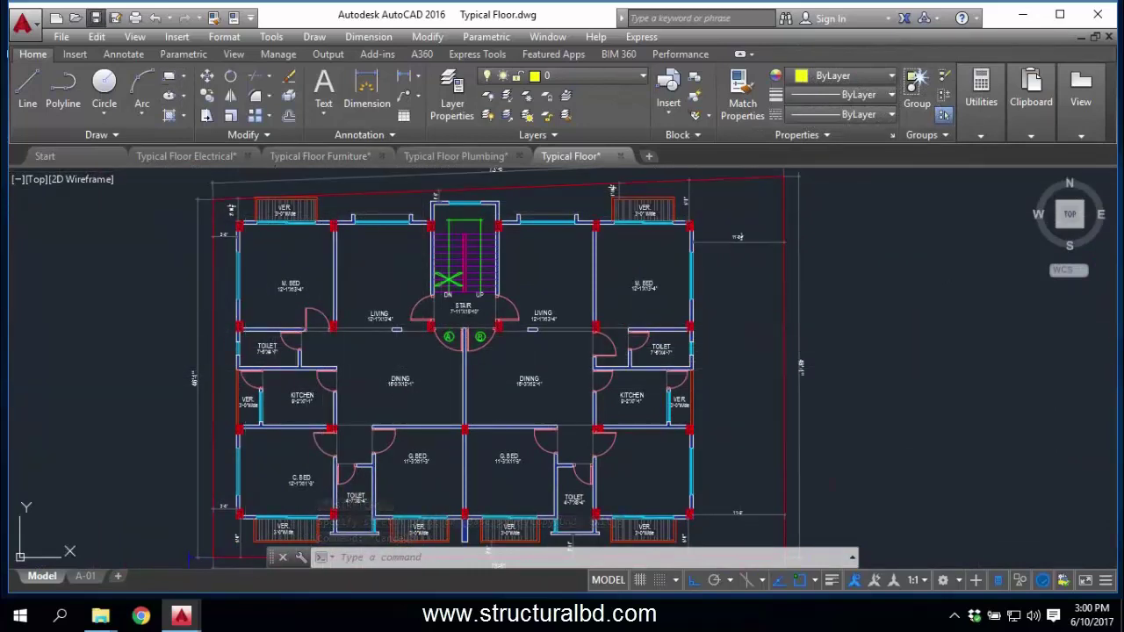
key(Escape)
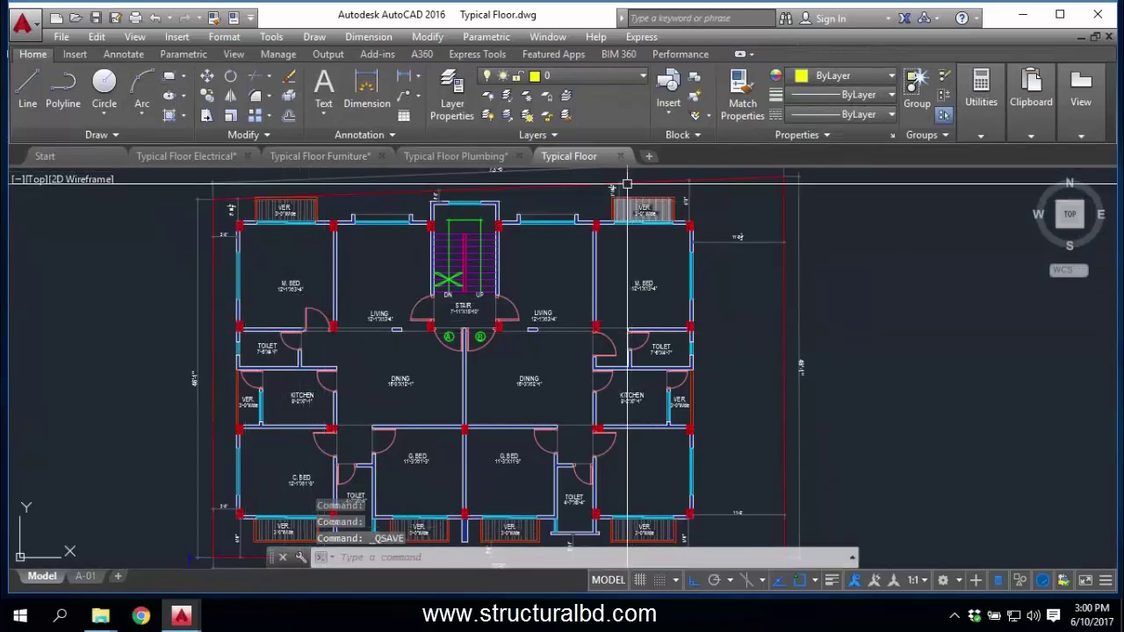
key(ctrl+s)
click(620, 155)
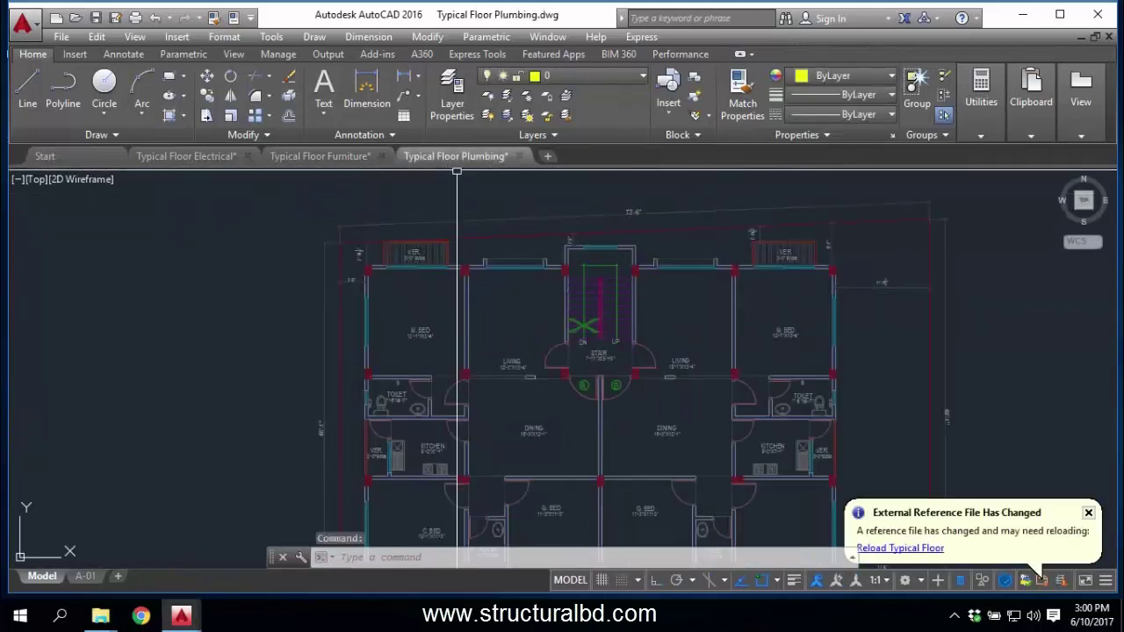
Examine the M. BED door area of the referenced plan in the electrical drawing, and switch to the furniture drawing
click(186, 155)
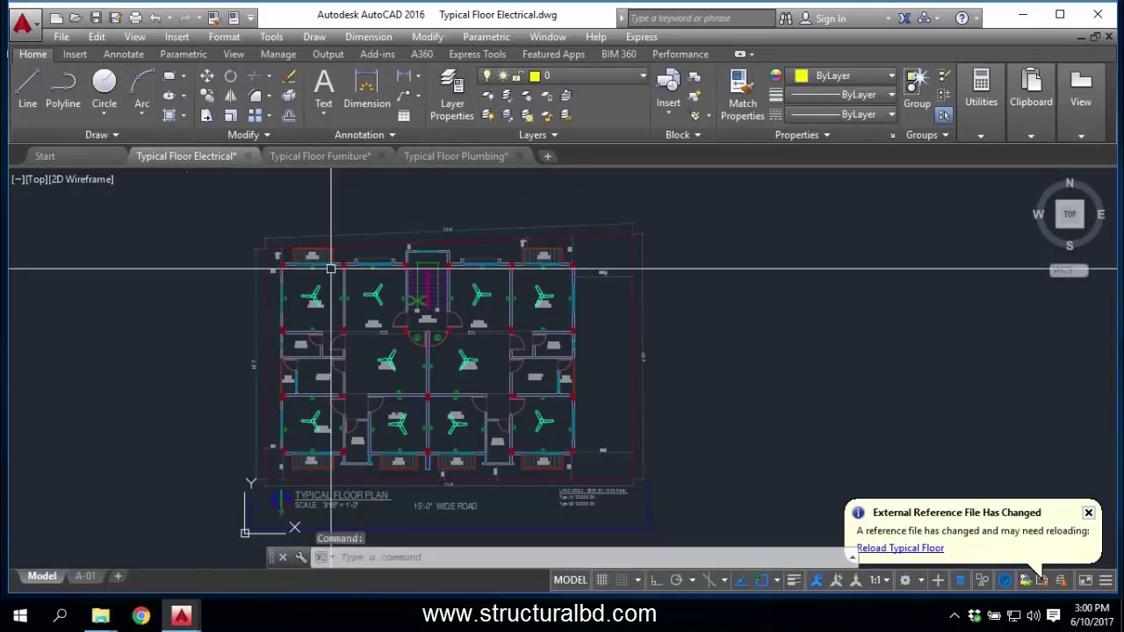
scroll(321, 344, up, 5)
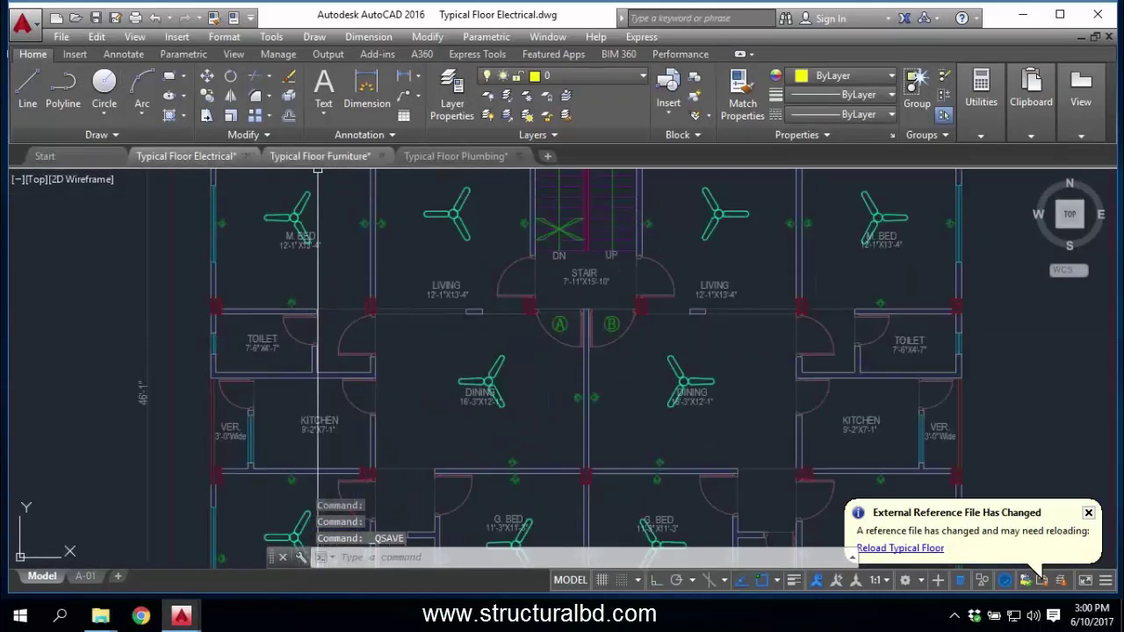
key(ctrl+Tab)
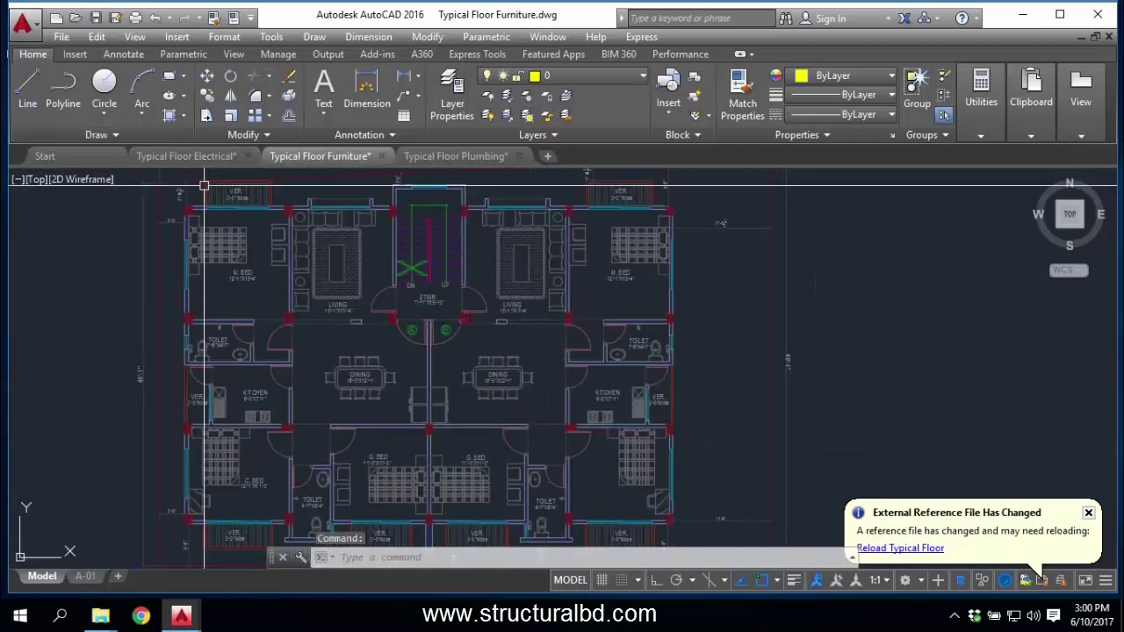
Quit AutoCAD, saving the changes to the furniture, plumbing and electrical drawings
click(1098, 14)
click(525, 343)
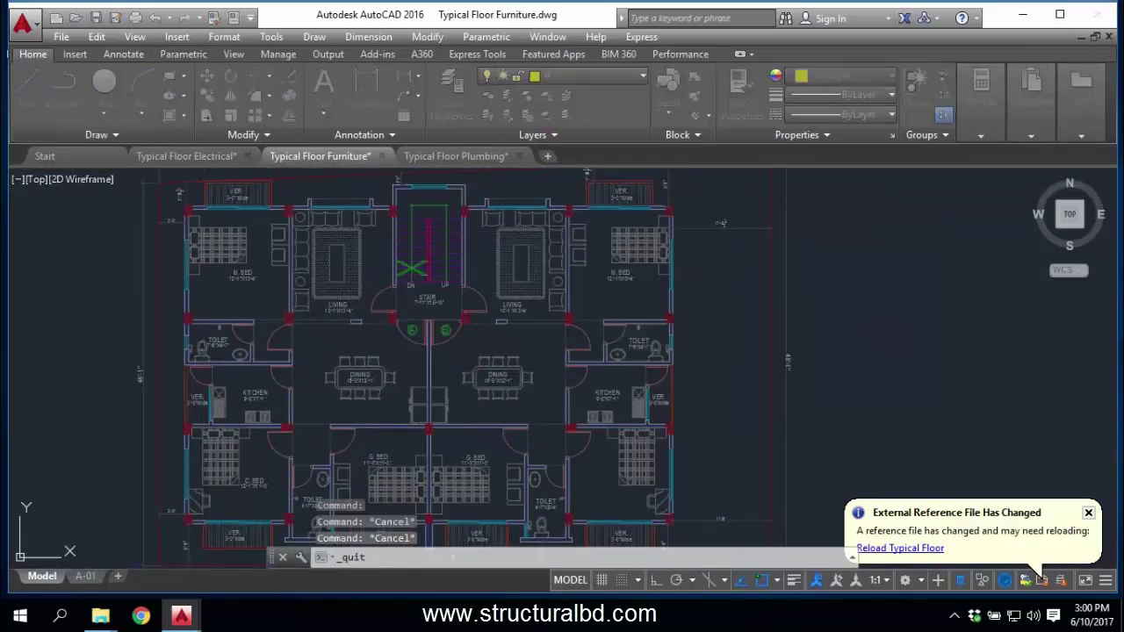
click(526, 343)
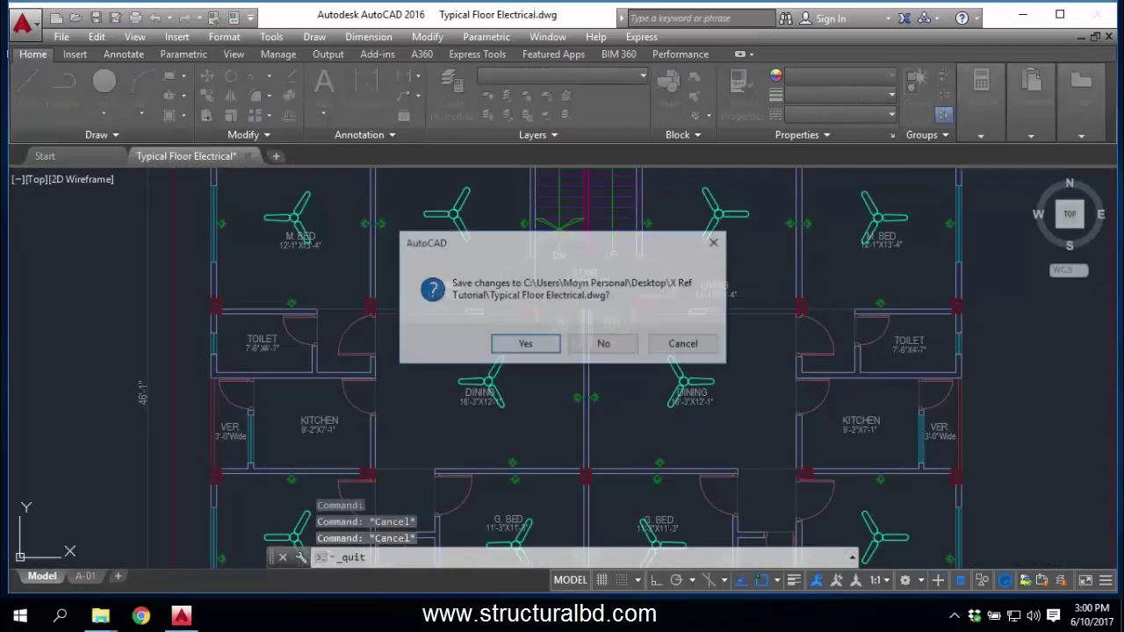
click(525, 343)
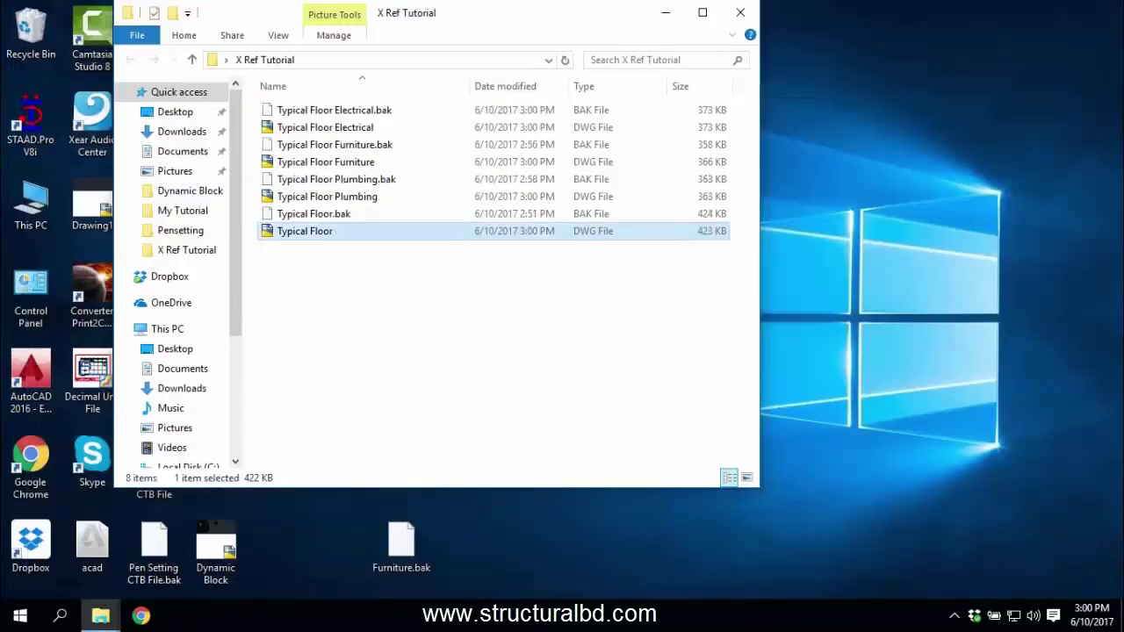
Open the Typical Floor Electrical drawing from the X Ref Tutorial folder and examine the M. BED door area of the referenced plan
click(525, 334)
click(326, 127)
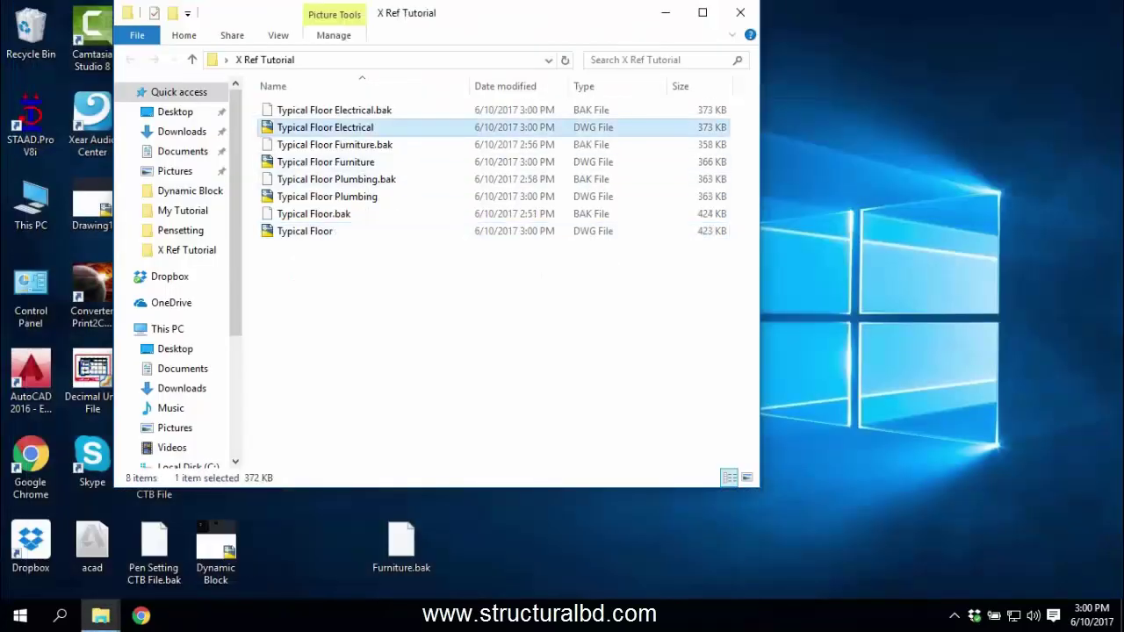
double_click(325, 128)
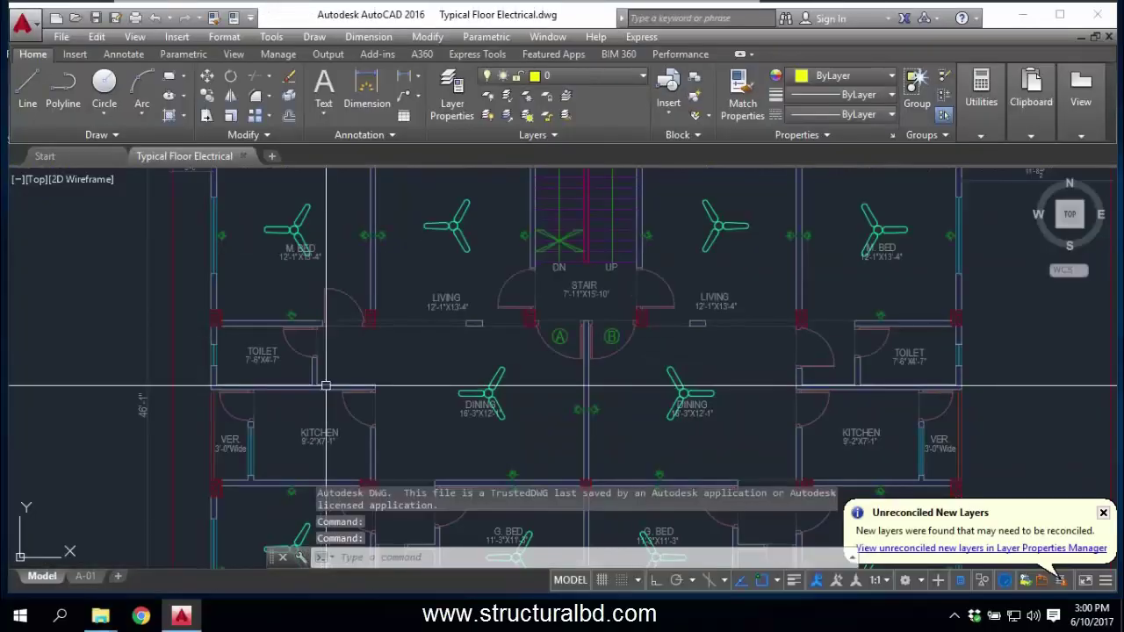
scroll(342, 316, up, 2)
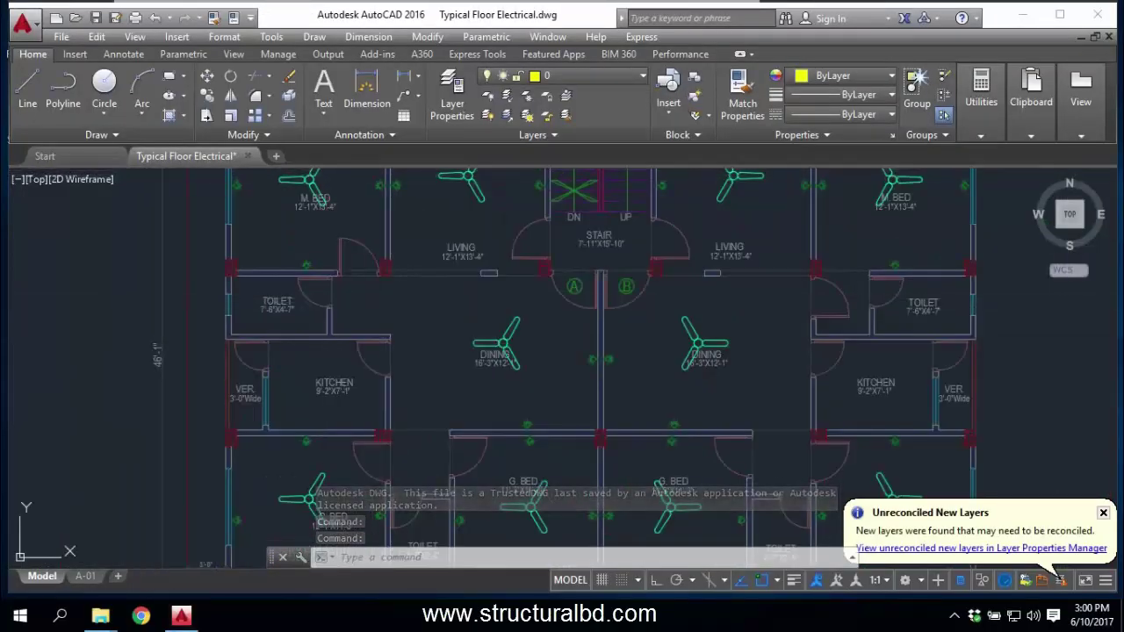
Open the Typical Floor Furniture drawing and check the wall and door between M. BED and the toilet
click(181, 616)
click(182, 616)
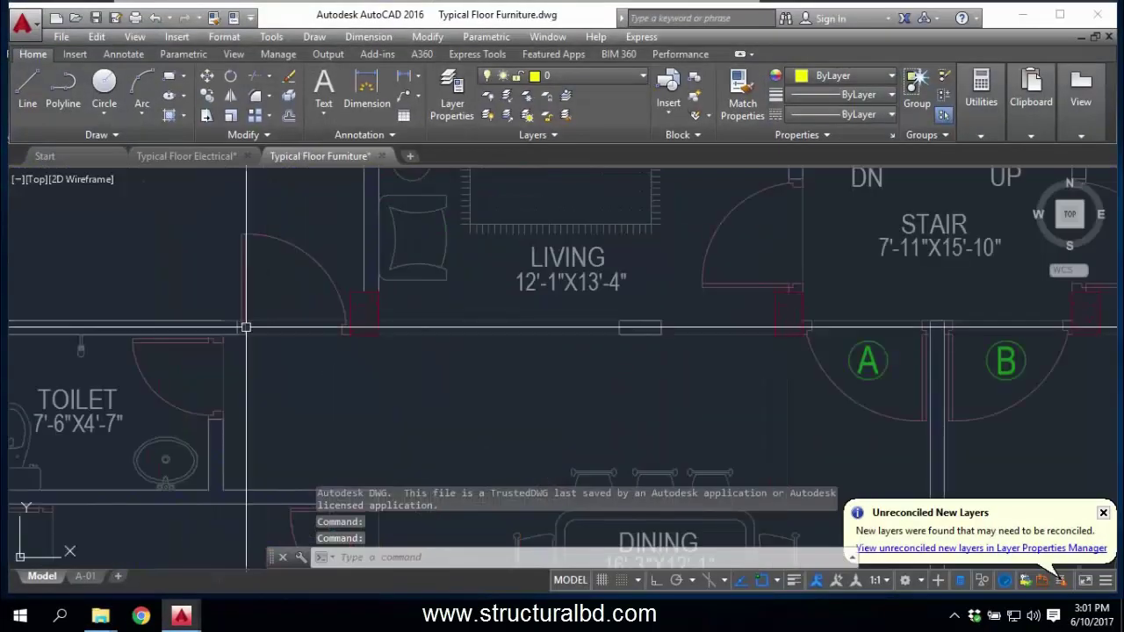
middle_drag(307, 402, 251, 299)
middle_drag(236, 190, 267, 286)
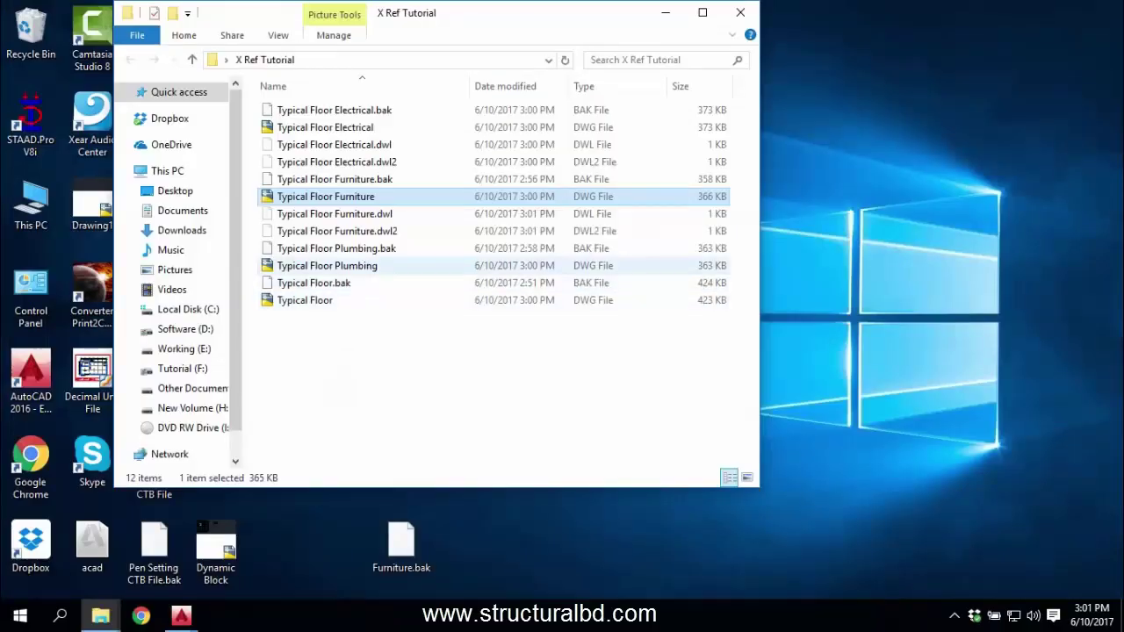
Open the Typical Floor Plumbing drawing and examine the M. BED door area and the overall referenced plan
double_click(338, 267)
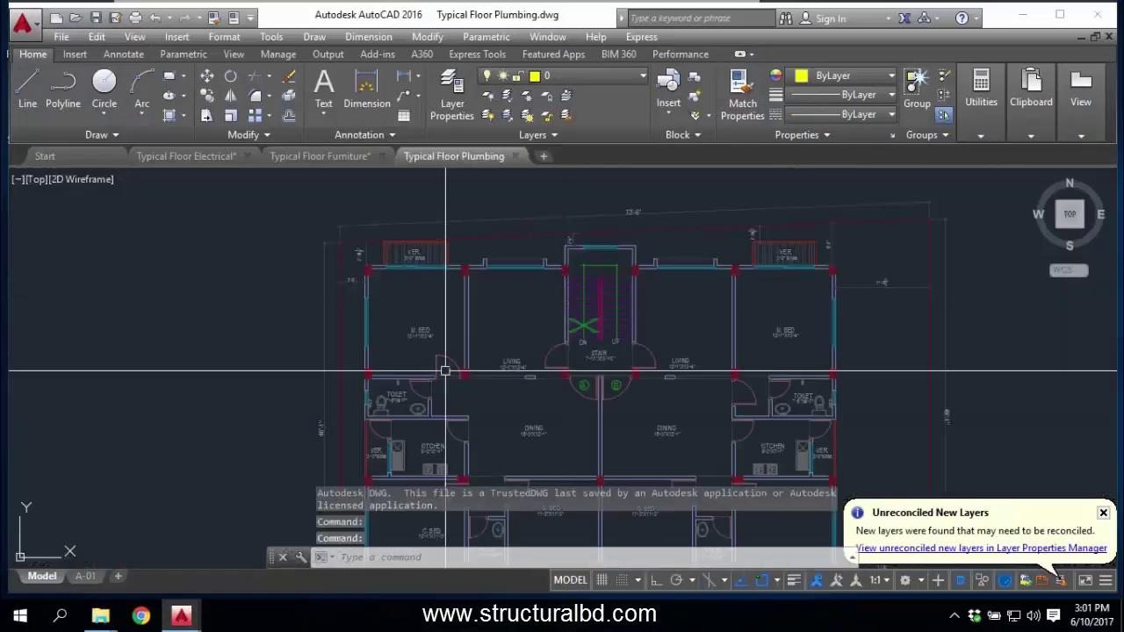
scroll(447, 365, up, 4)
scroll(409, 307, down, 5)
scroll(422, 351, up, 3)
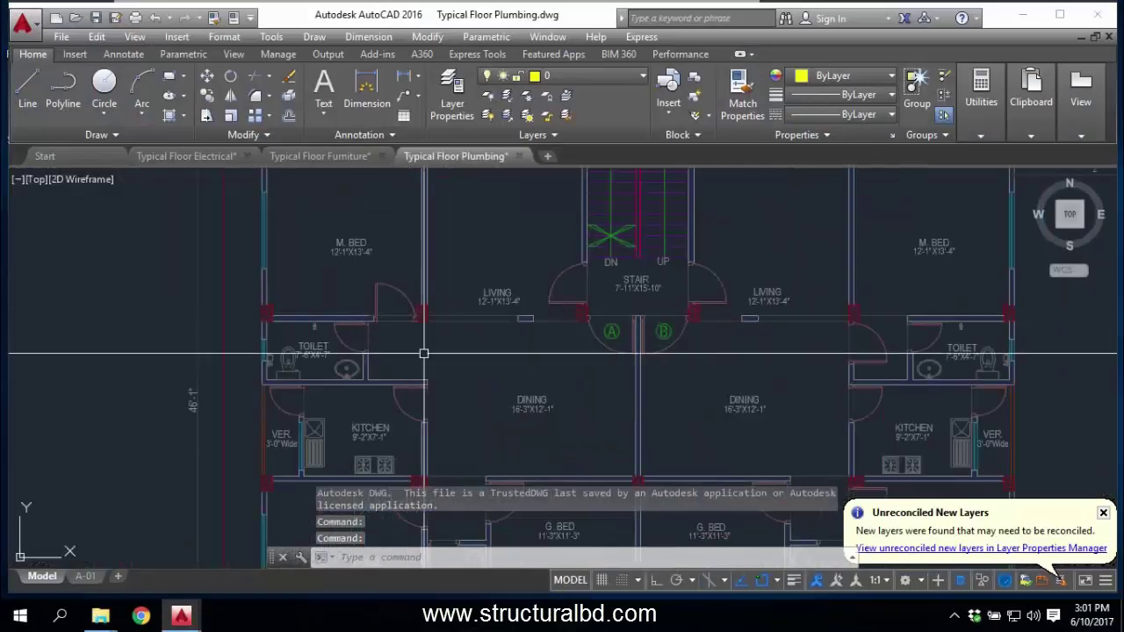
scroll(435, 298, down, 3)
scroll(435, 299, up, 4)
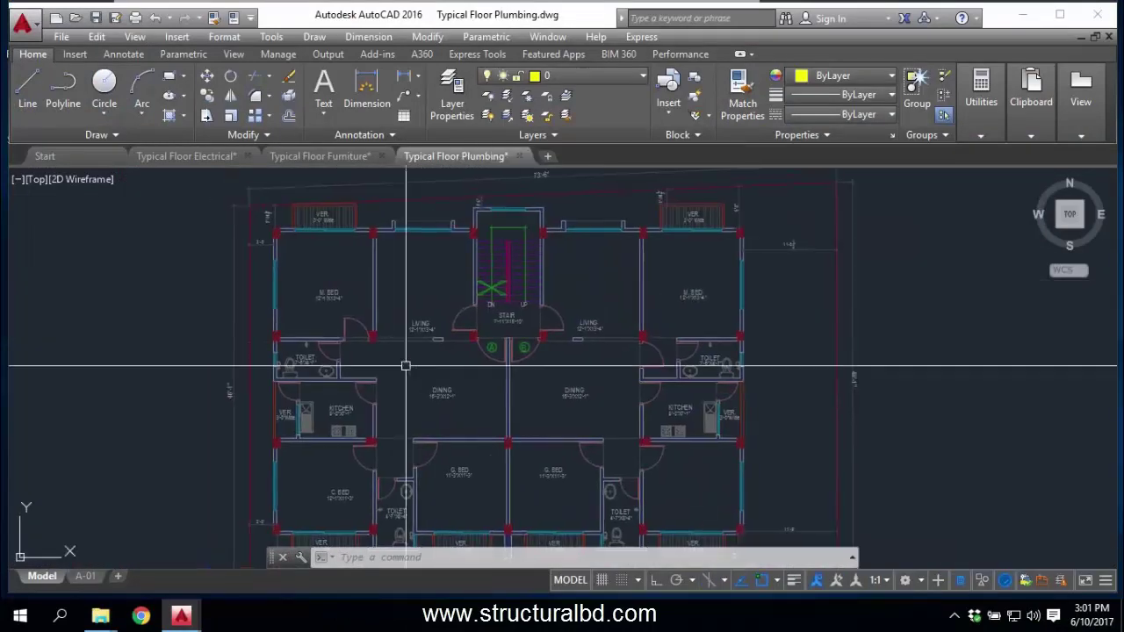
middle_drag(372, 359, 418, 339)
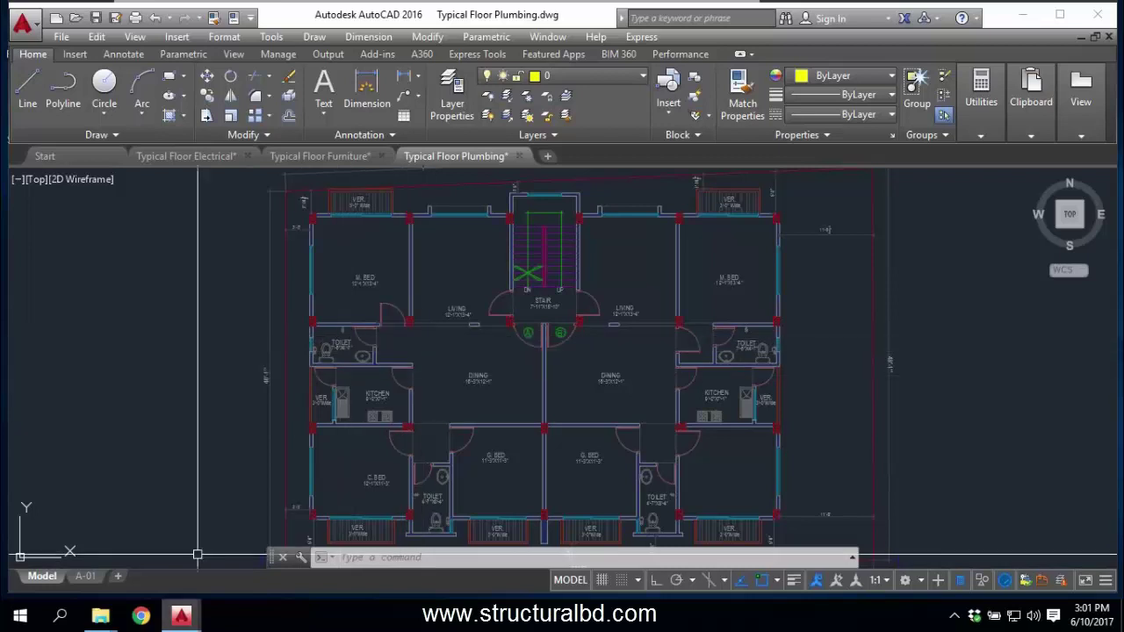
Open the base Typical Floor drawing from the X Ref Tutorial folder and examine the rooms around the stair and dining areas
click(1022, 15)
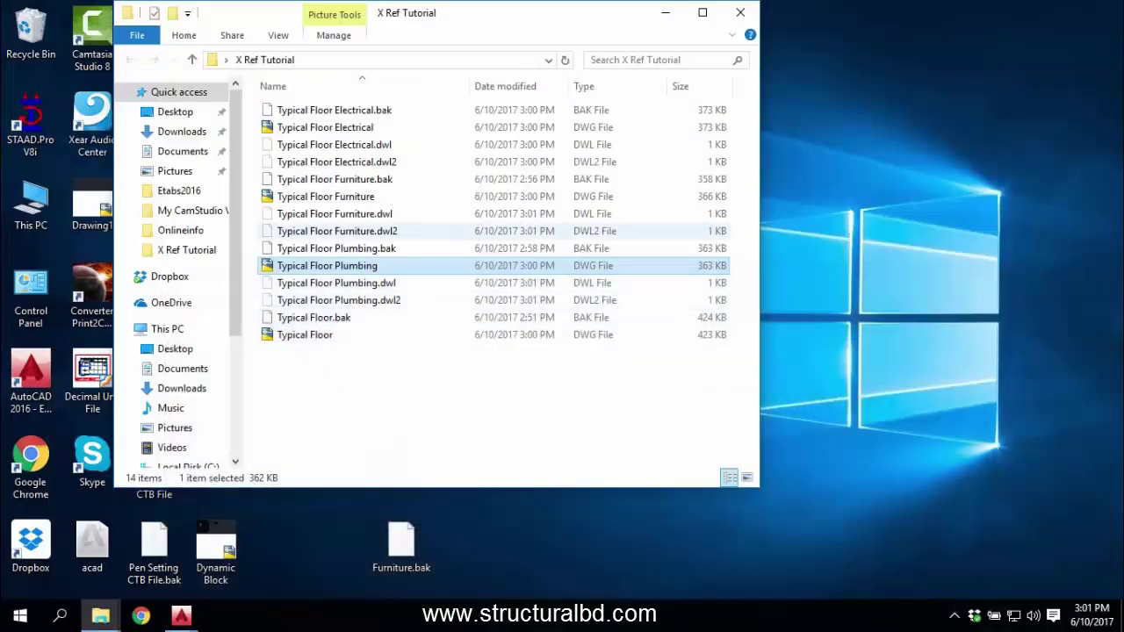
double_click(305, 335)
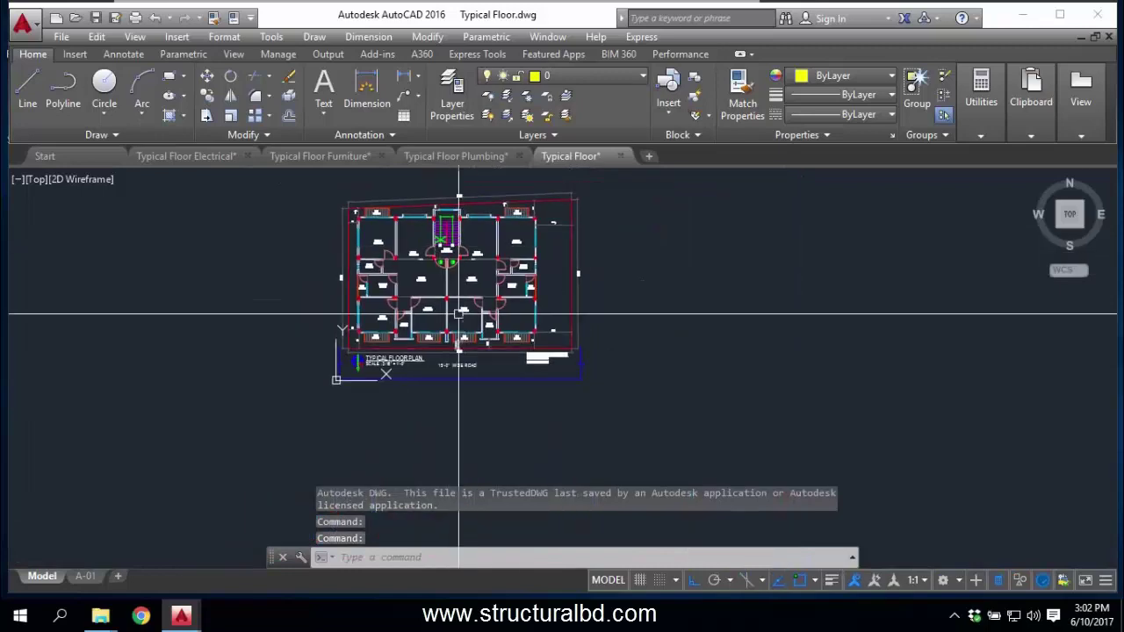
scroll(461, 325, up, 5)
scroll(500, 358, down, 5)
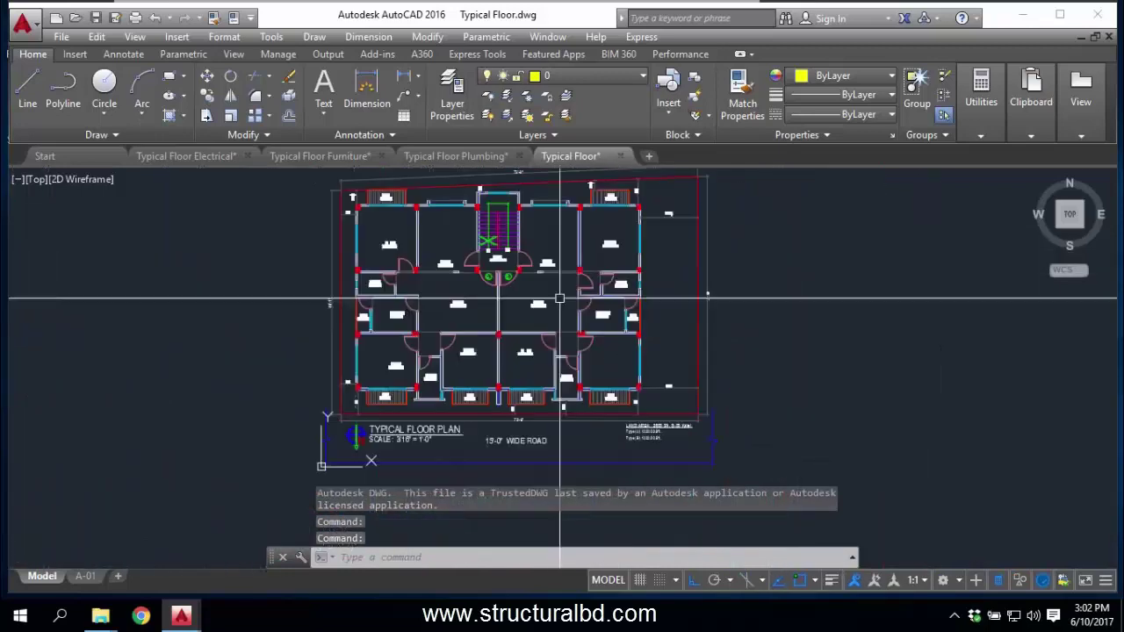
middle_drag(456, 304, 534, 314)
scroll(534, 314, up, 4)
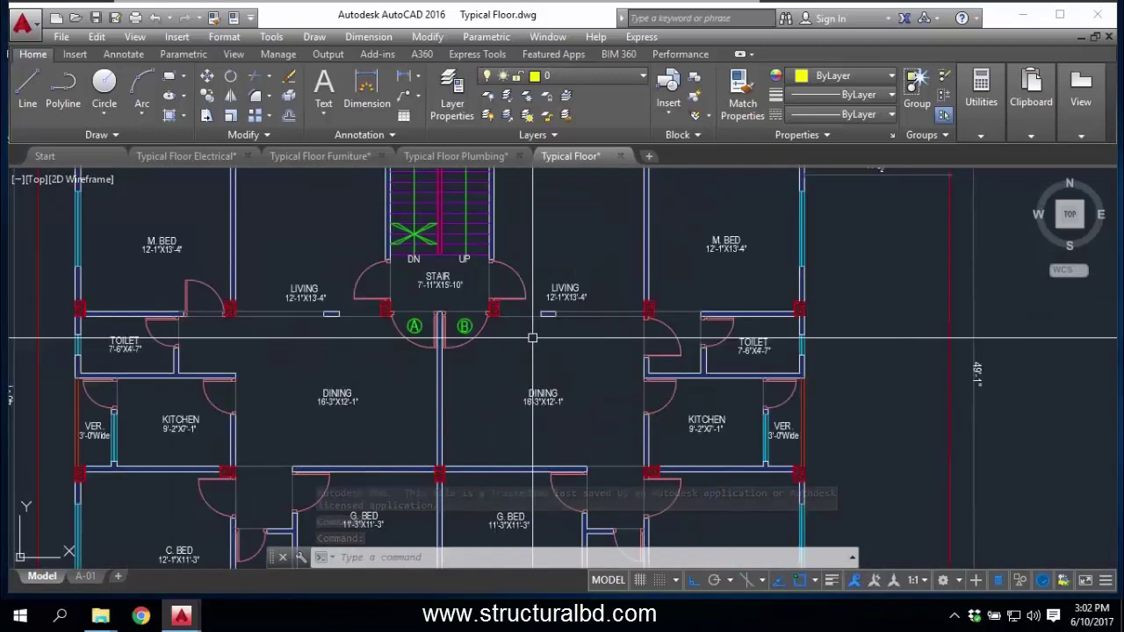